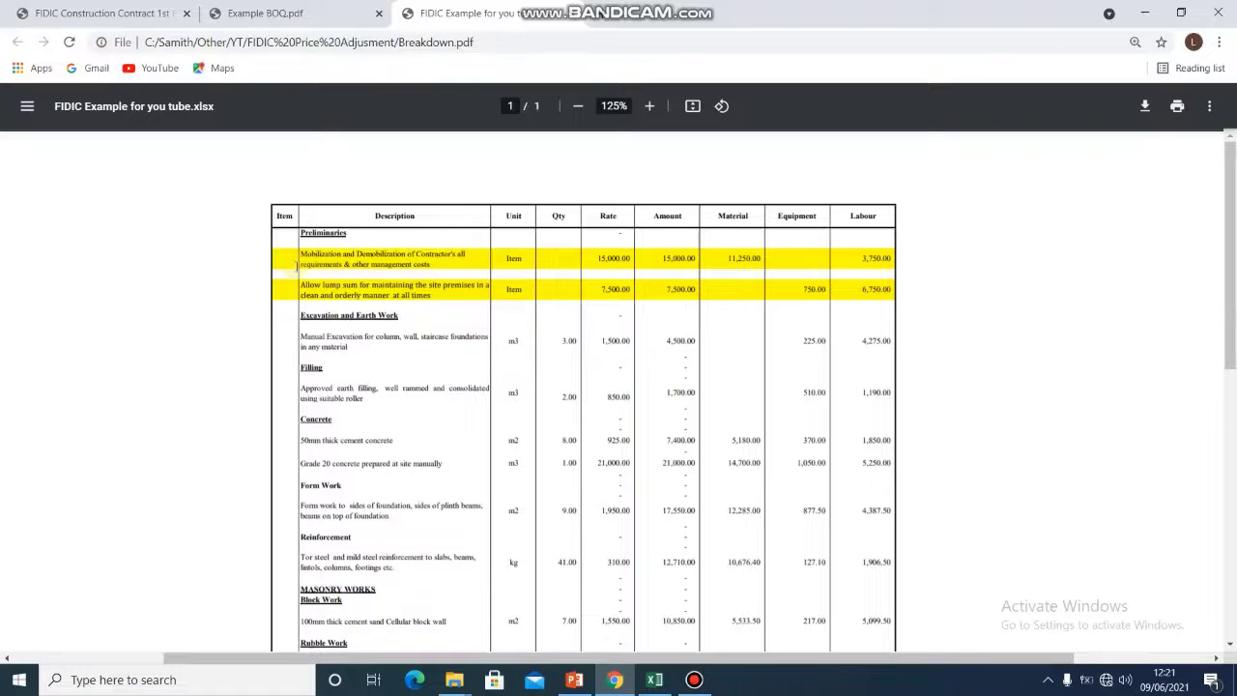
Step: Review the breakdown PDF's priced work items with their material, equipment and labour columns
scroll(643, 312, down, 1)
scroll(459, 262, up, 1)
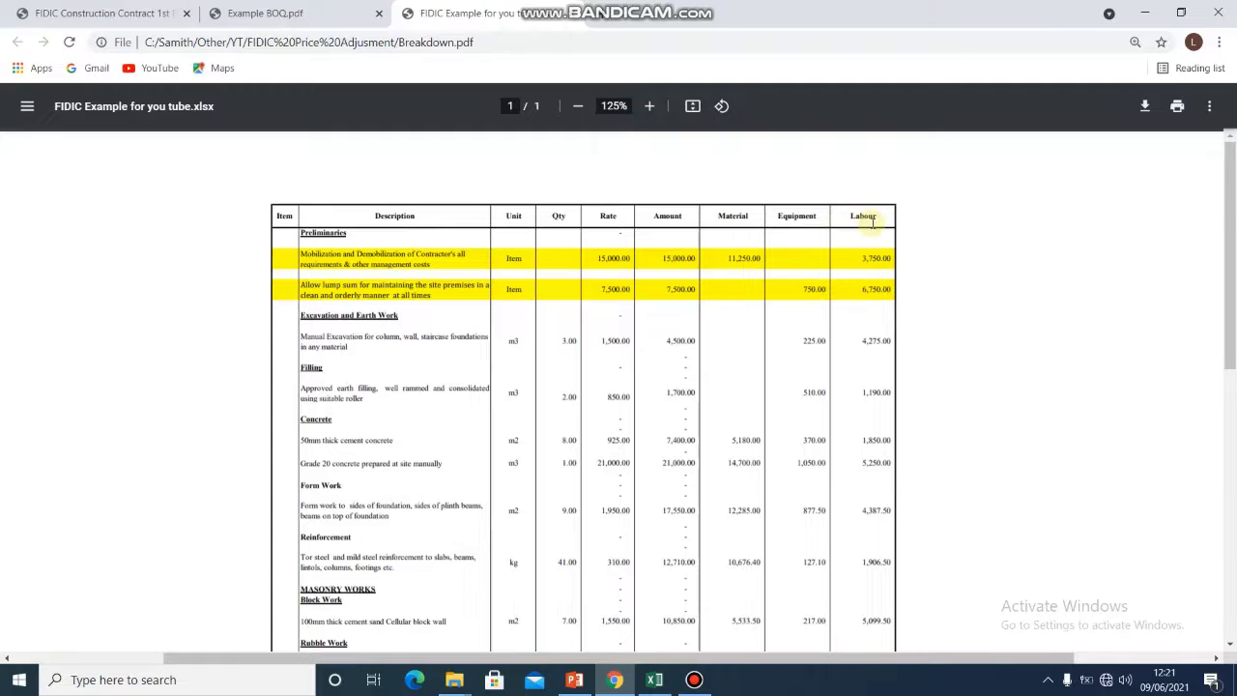
scroll(719, 250, down, 1)
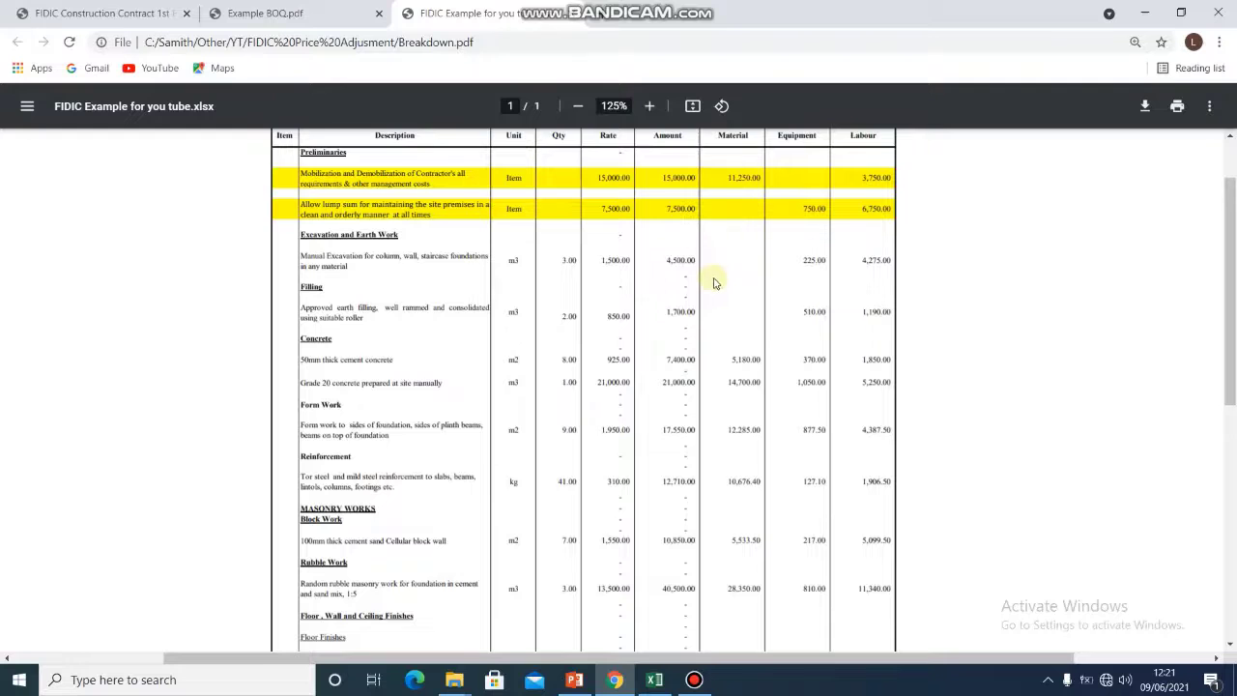
scroll(712, 279, down, 1)
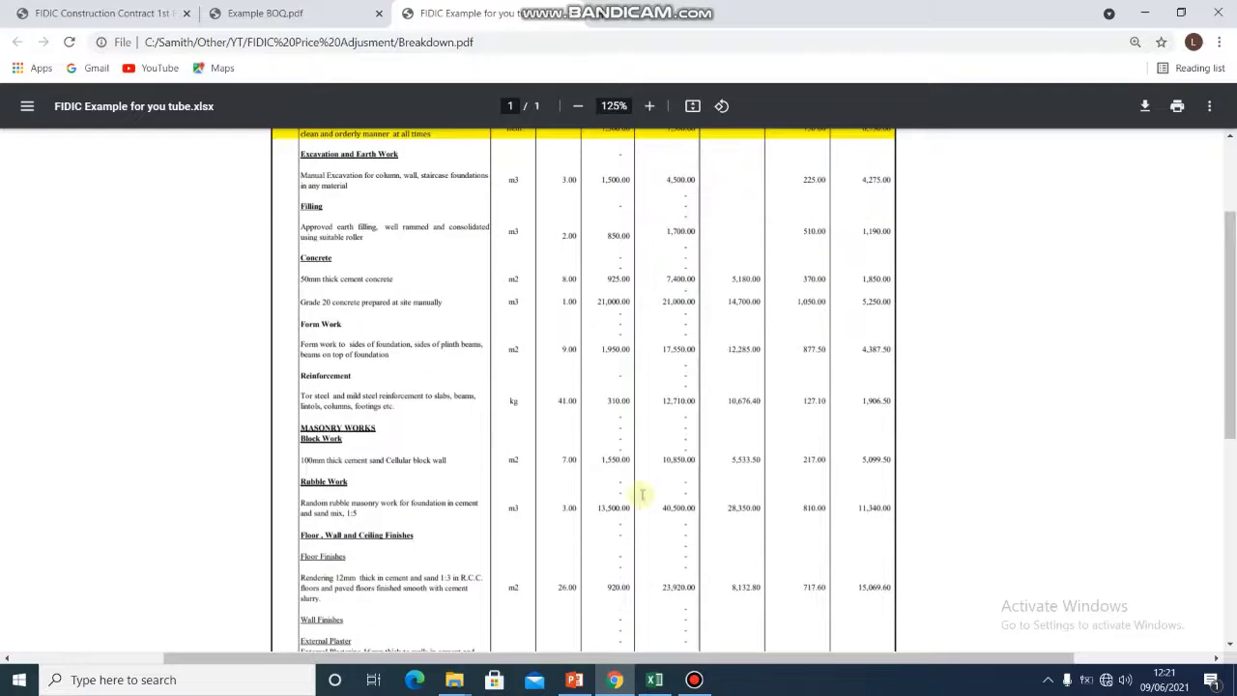
Step: Switch to the Excel workbook and examine the manual excavation item's quantity, rate and amount formula on the Breakdown sheet
click(664, 682)
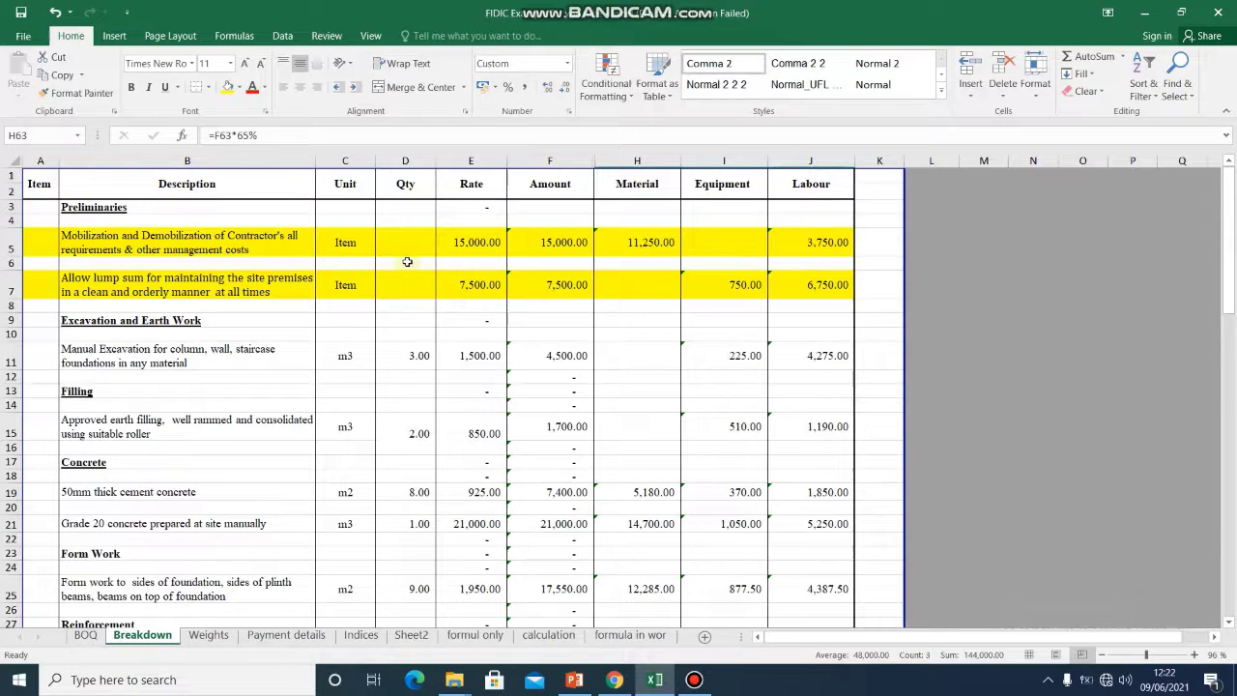
scroll(408, 246, down, 1)
scroll(409, 249, up, 1)
click(12, 358)
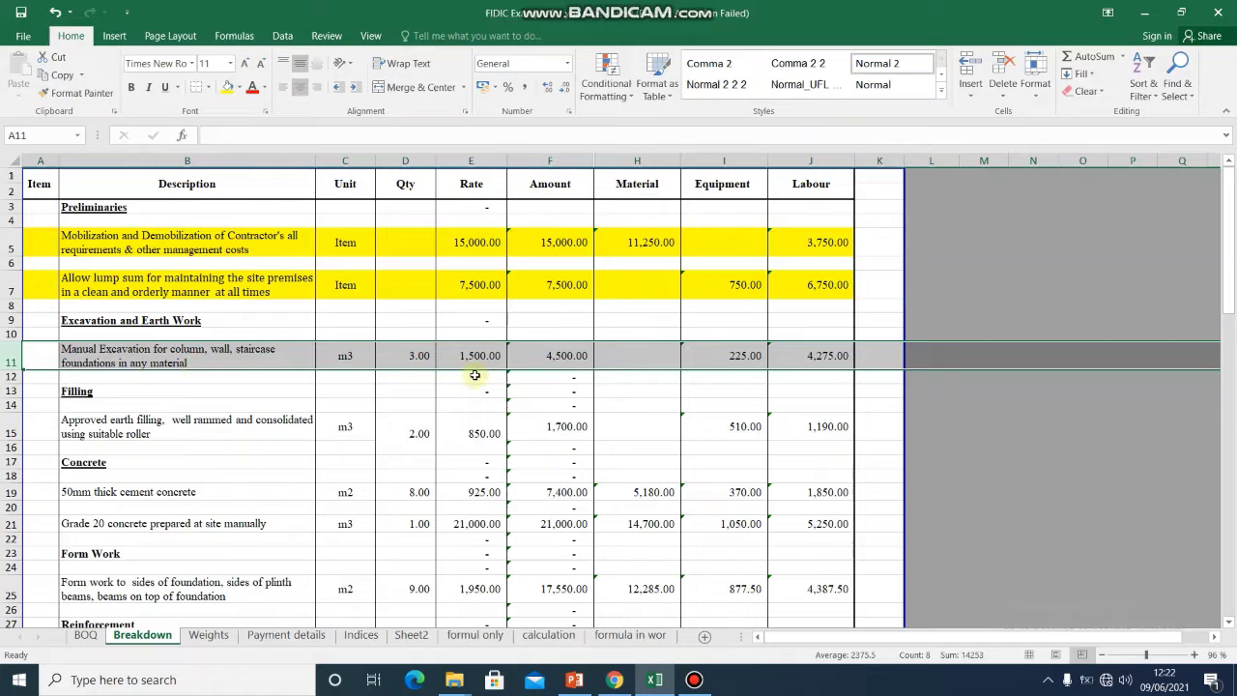
click(419, 358)
click(485, 359)
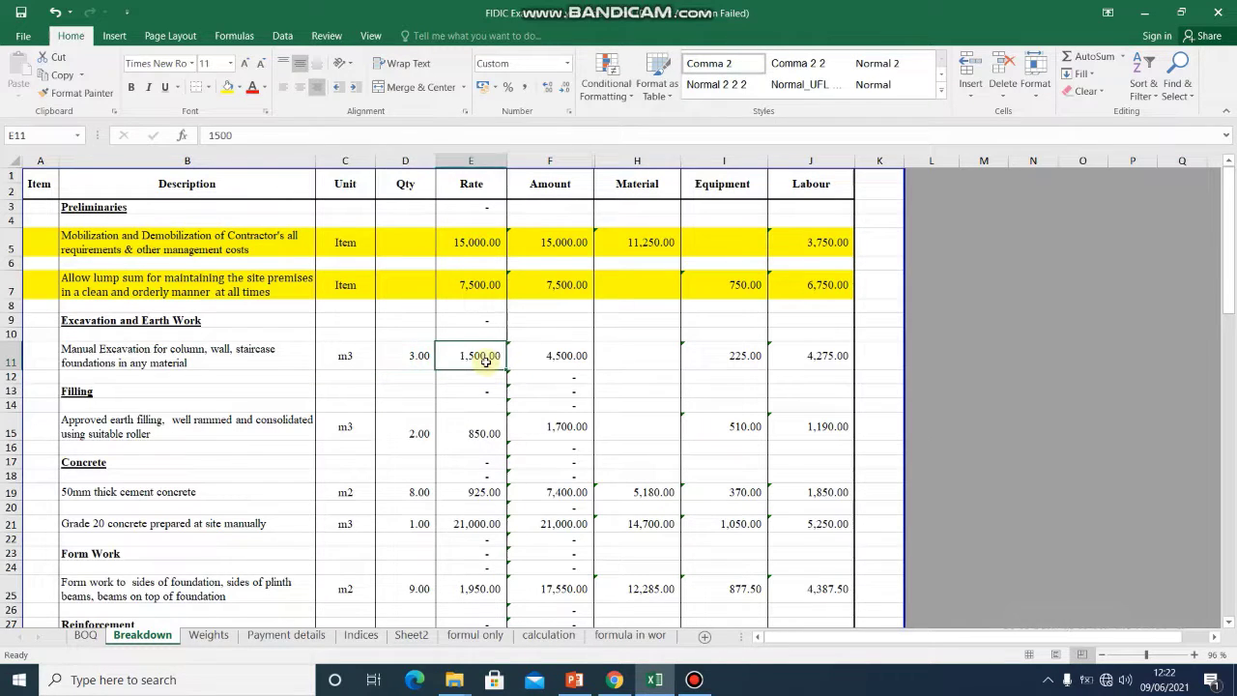
click(573, 355)
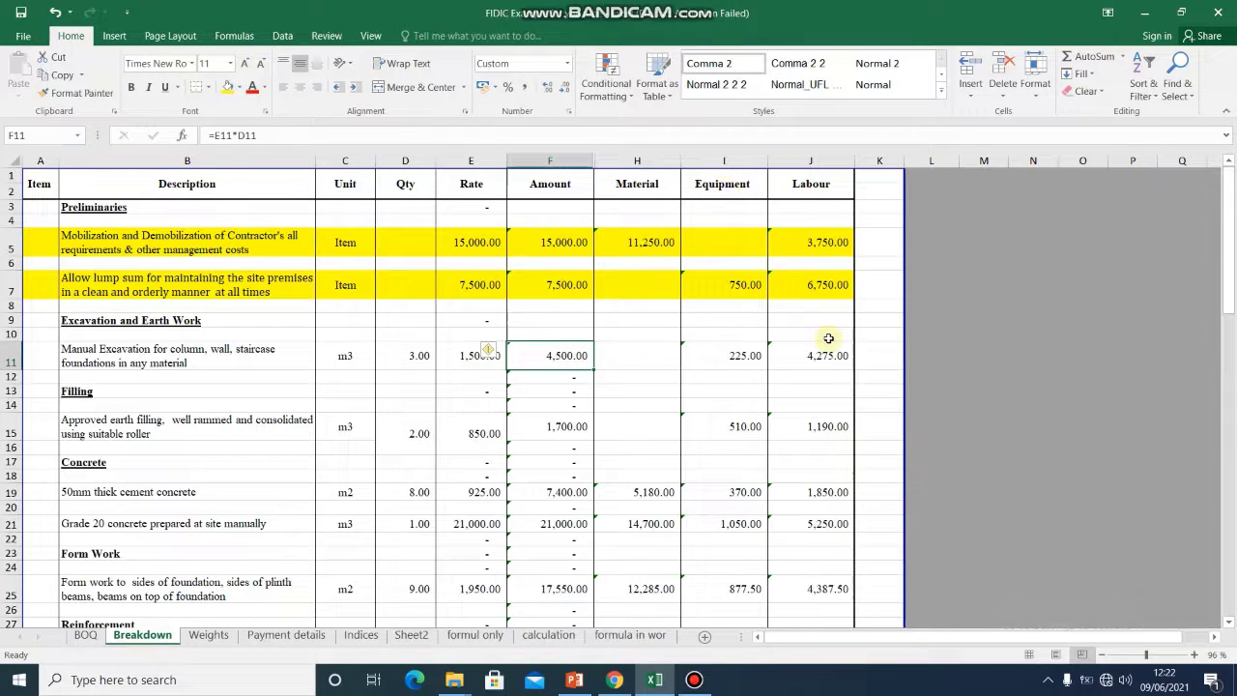
Step: Inspect the equipment and labour percentage formulas of the manual excavation item
click(731, 357)
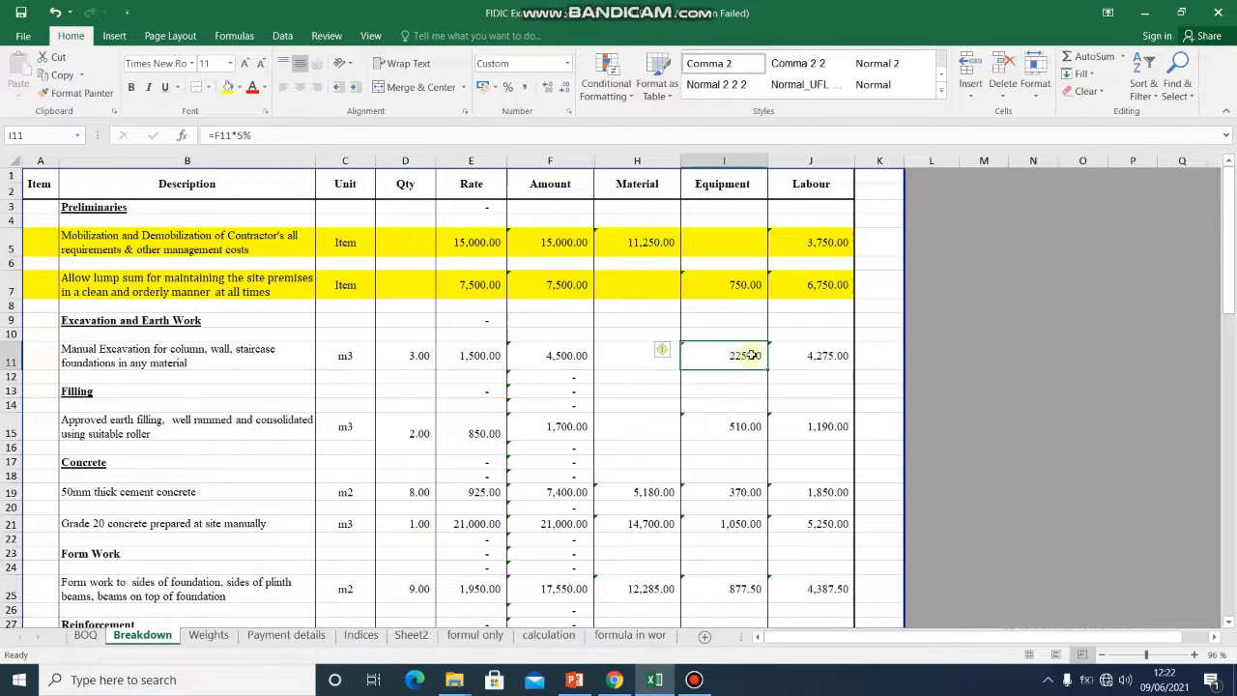
click(833, 357)
click(723, 357)
click(820, 355)
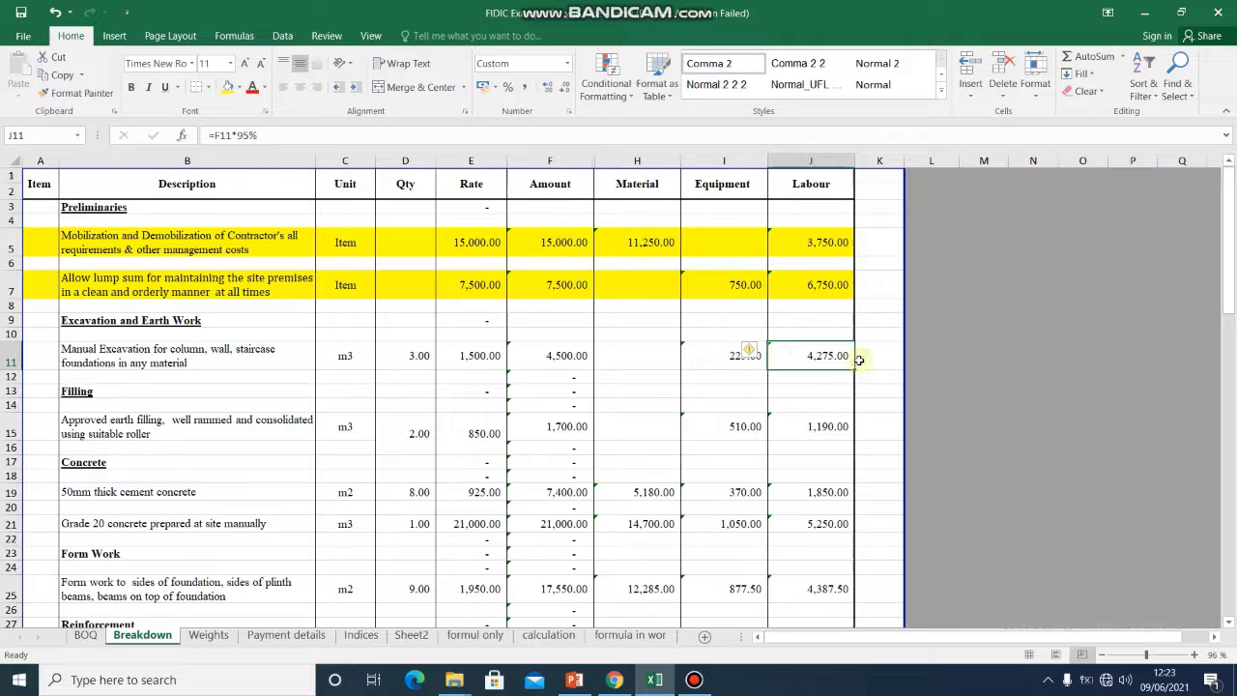
click(738, 359)
click(800, 358)
scroll(565, 383, down, 1)
scroll(607, 384, up, 1)
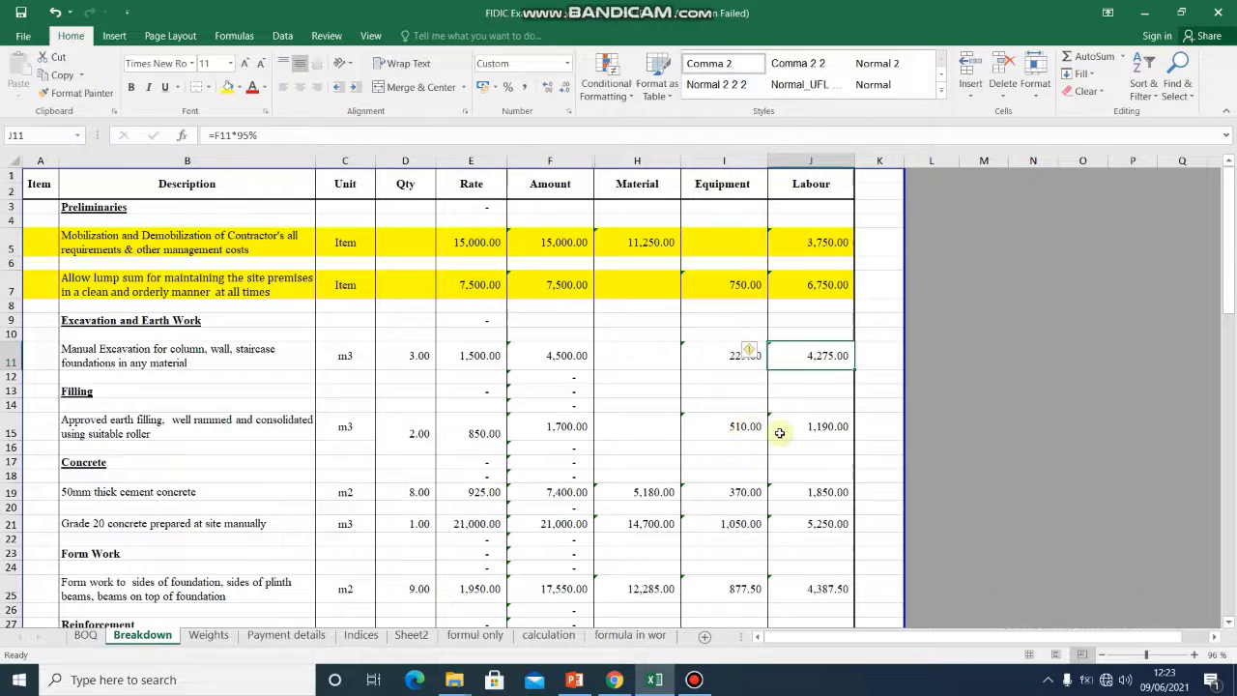
scroll(777, 432, down, 1)
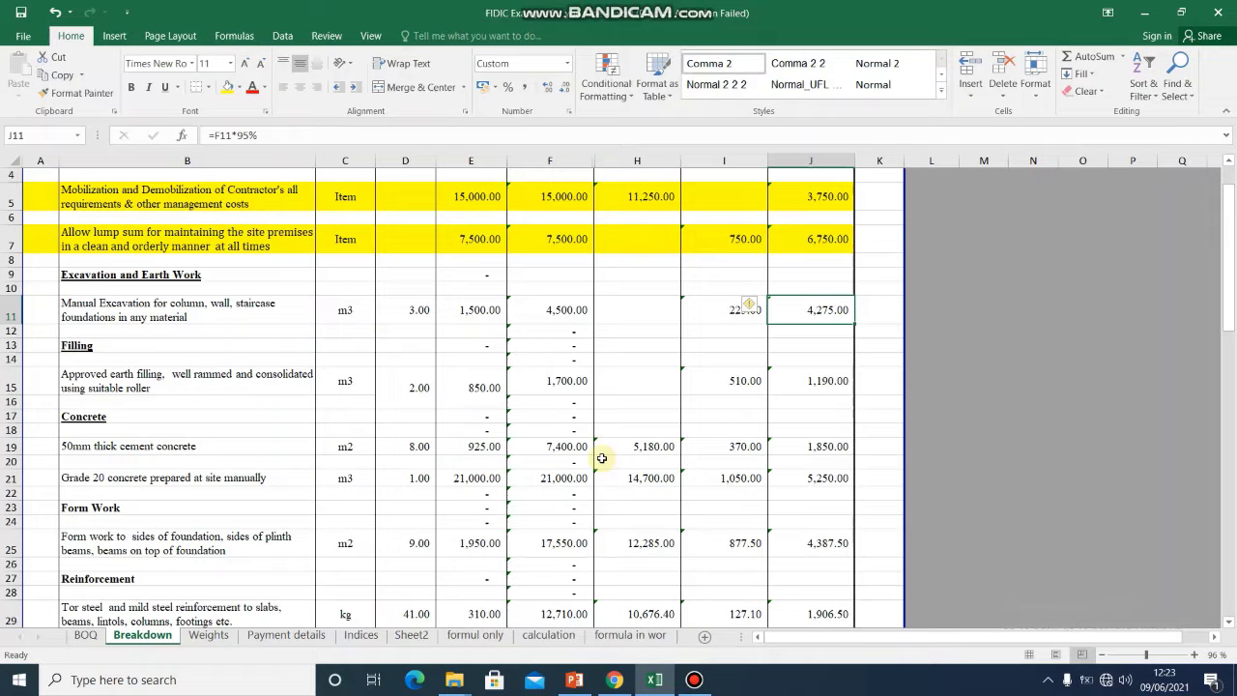
scroll(547, 460, up, 1)
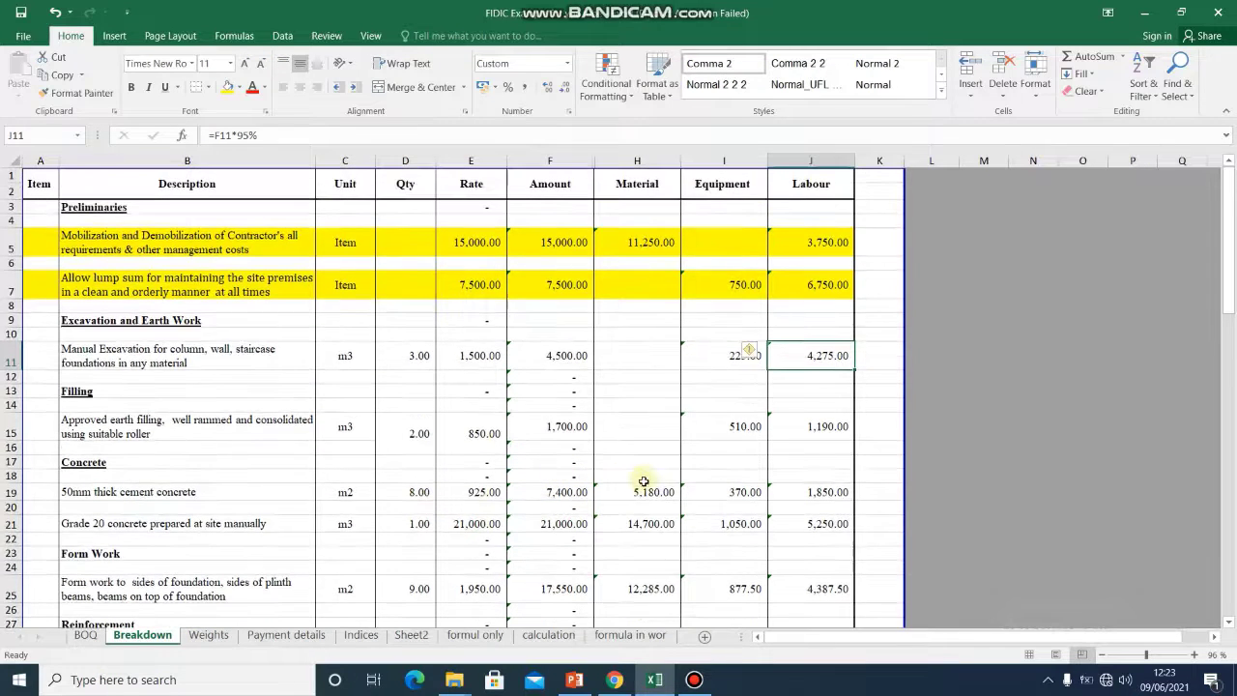
Step: Inspect the material, equipment and labour percentage formulas of the 50mm thick cement concrete item
click(644, 482)
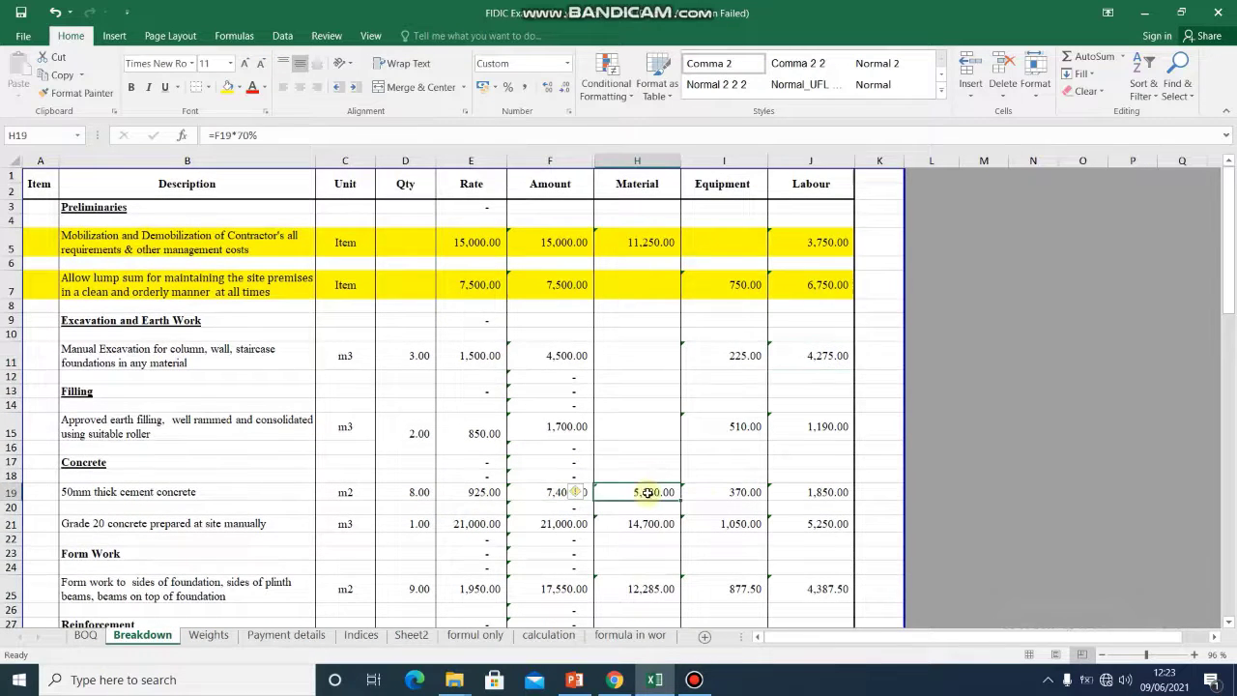
click(731, 495)
click(805, 492)
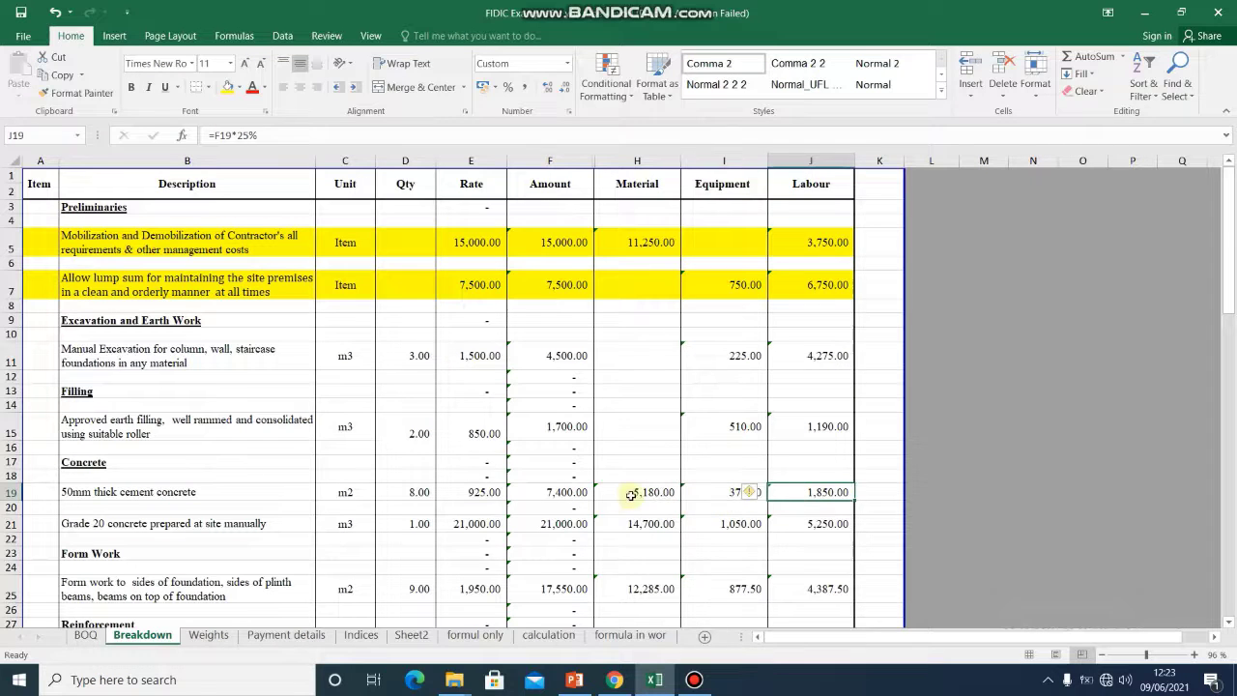
click(631, 494)
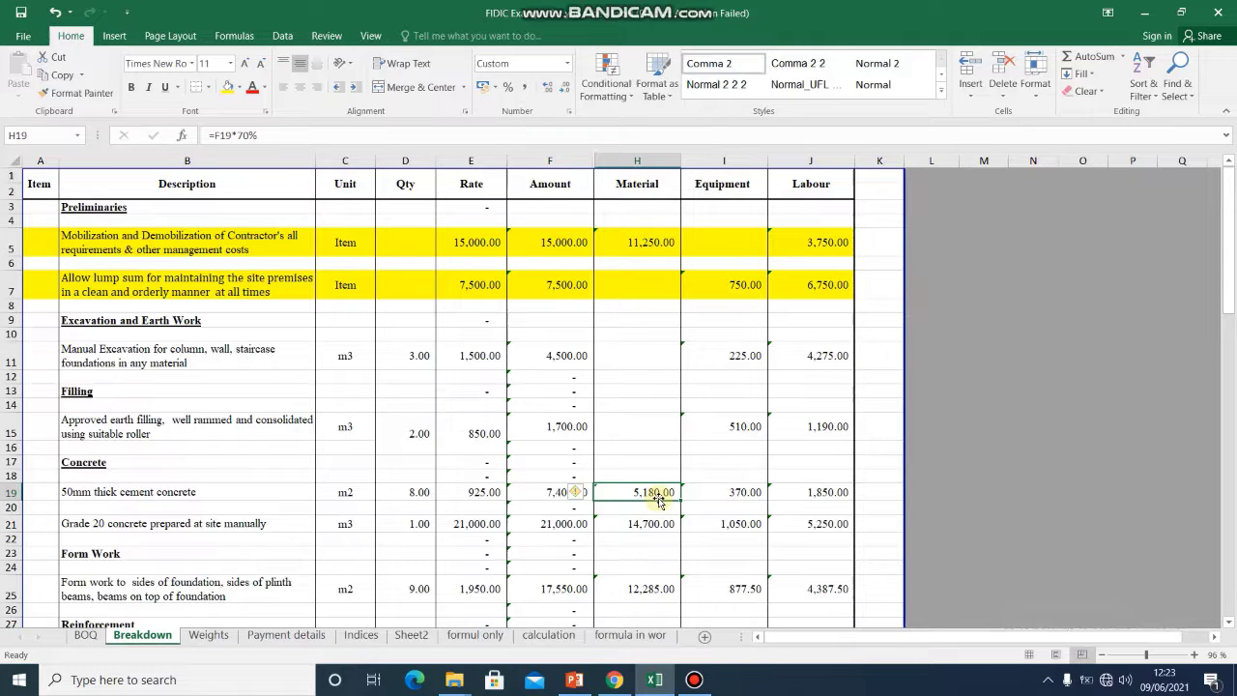
click(741, 493)
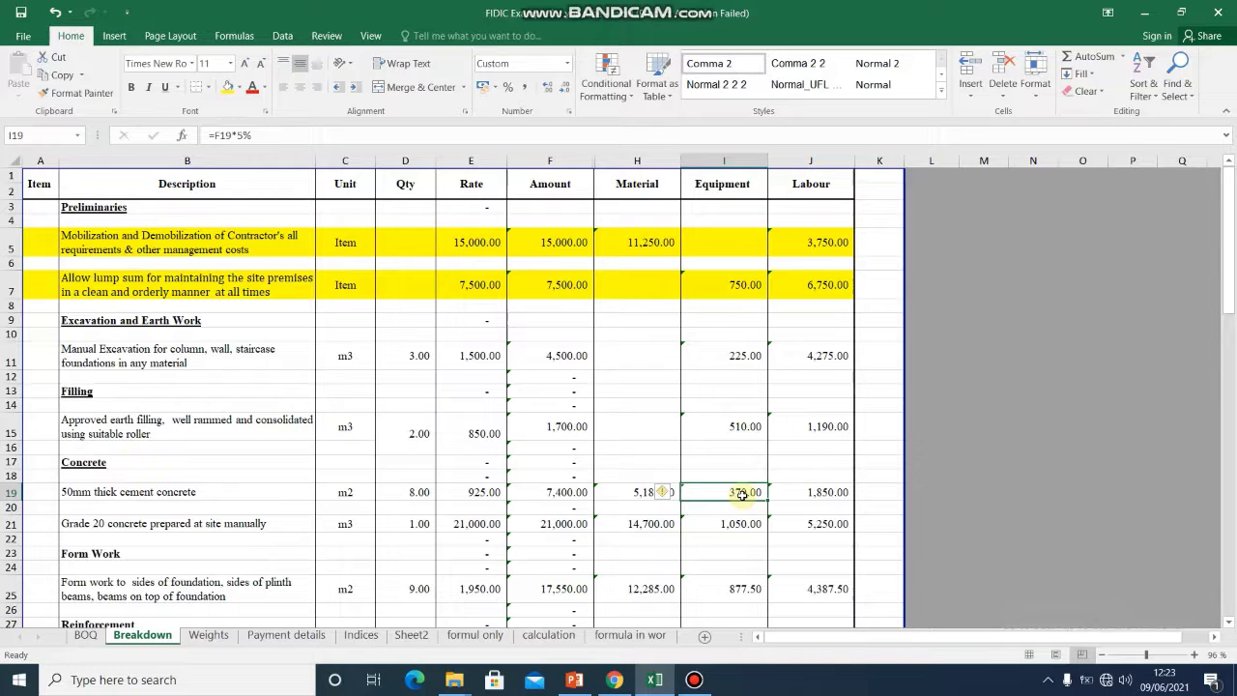
click(802, 492)
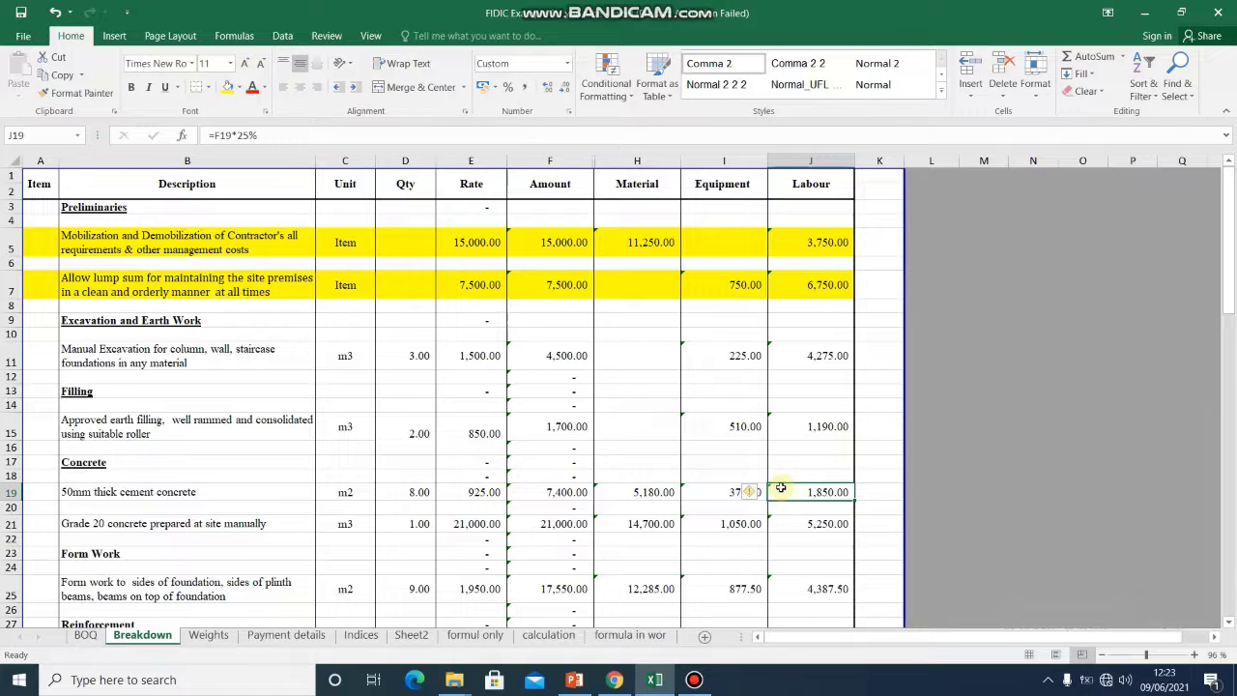
click(669, 494)
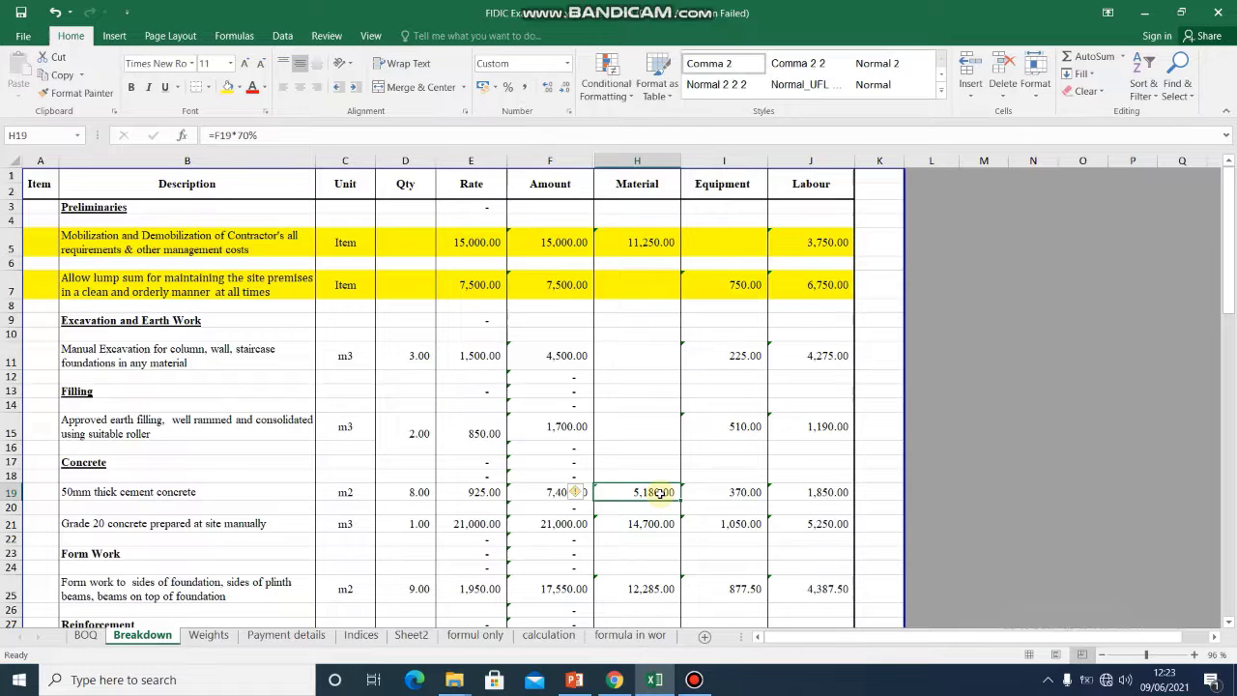
click(728, 491)
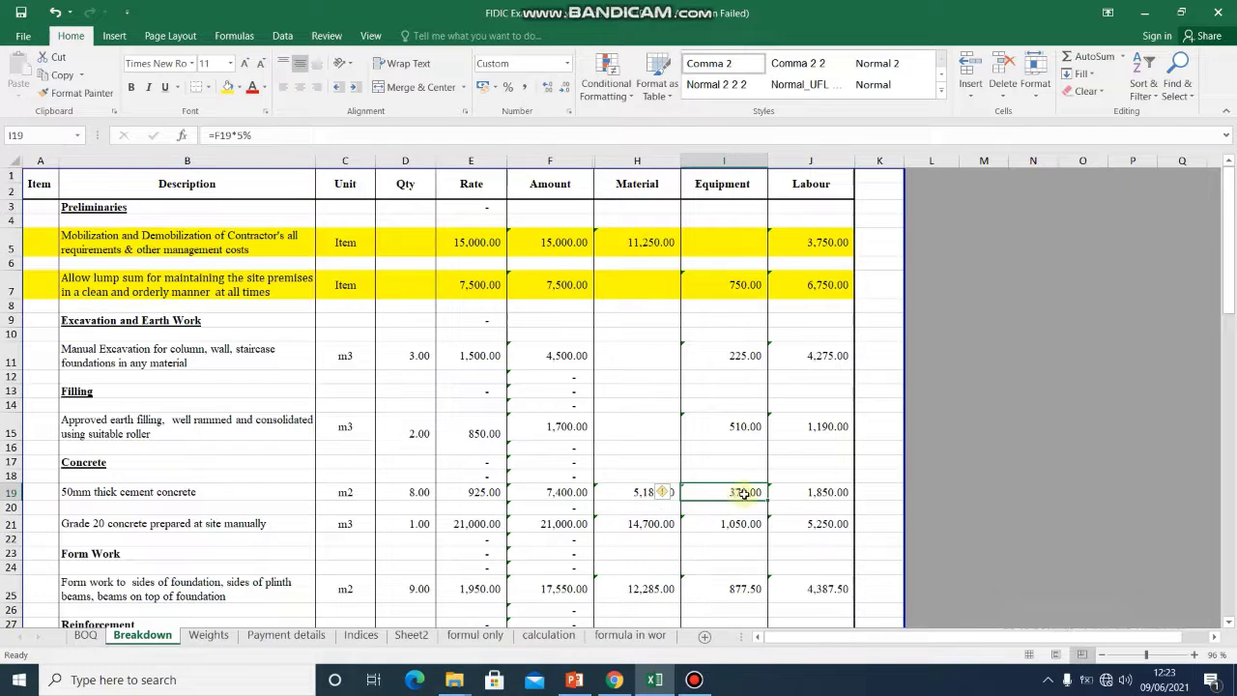
click(842, 493)
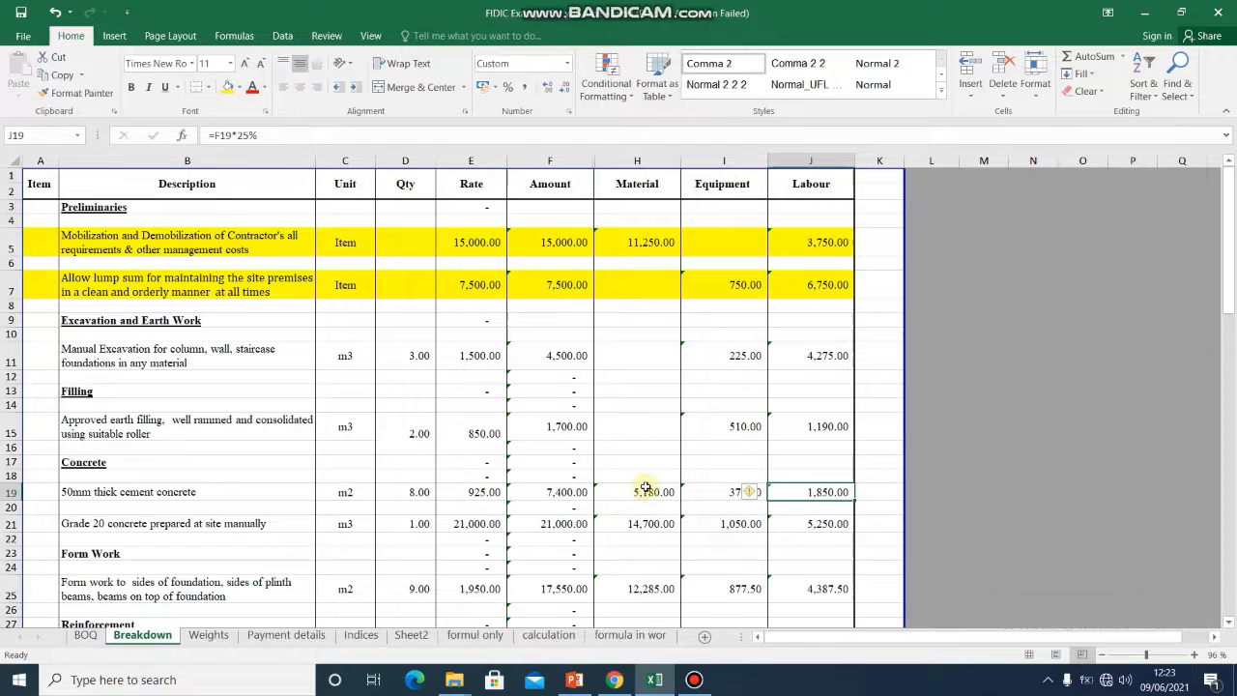
Step: Check the material, equipment and labour formulas of the Grade 20 concrete and foundation form work items
scroll(646, 487, down, 2)
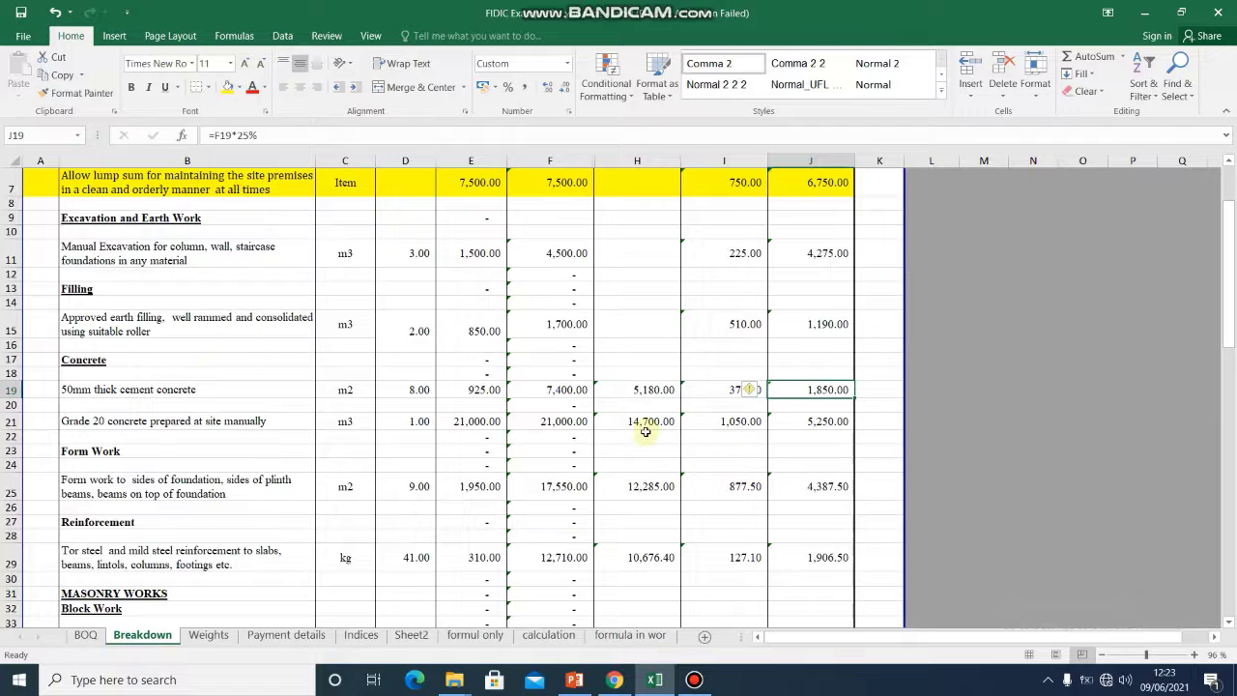
scroll(646, 432, down, 2)
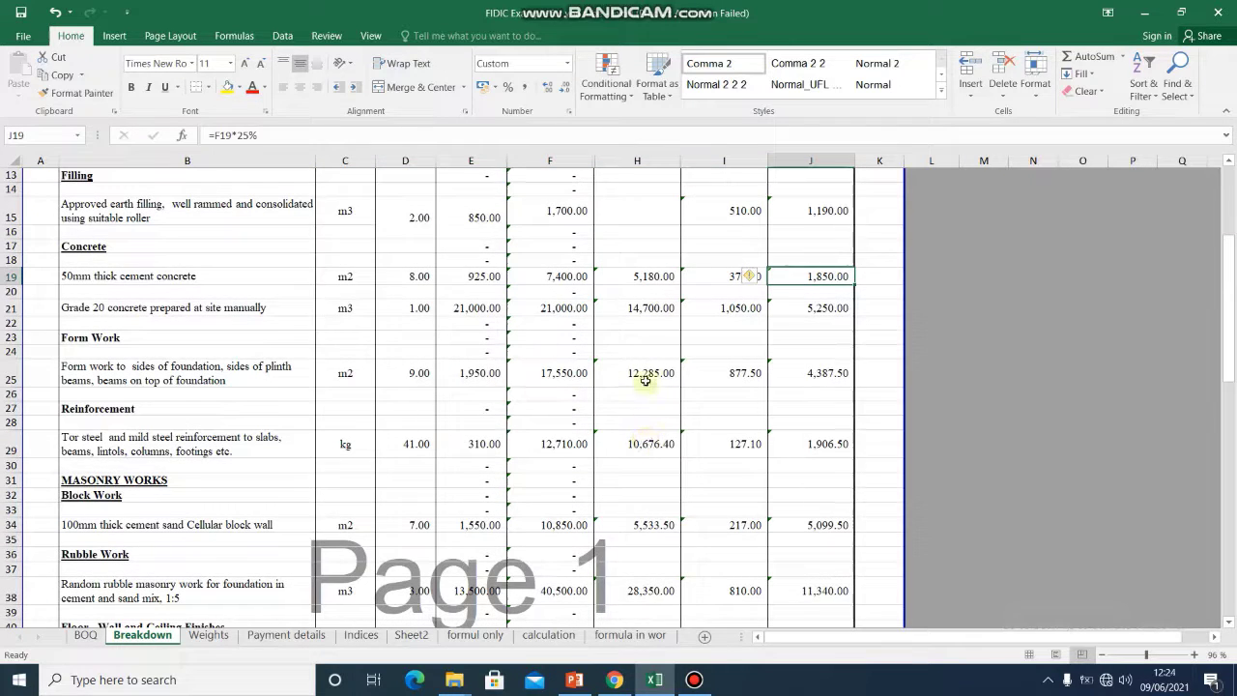
click(642, 308)
click(738, 307)
click(810, 311)
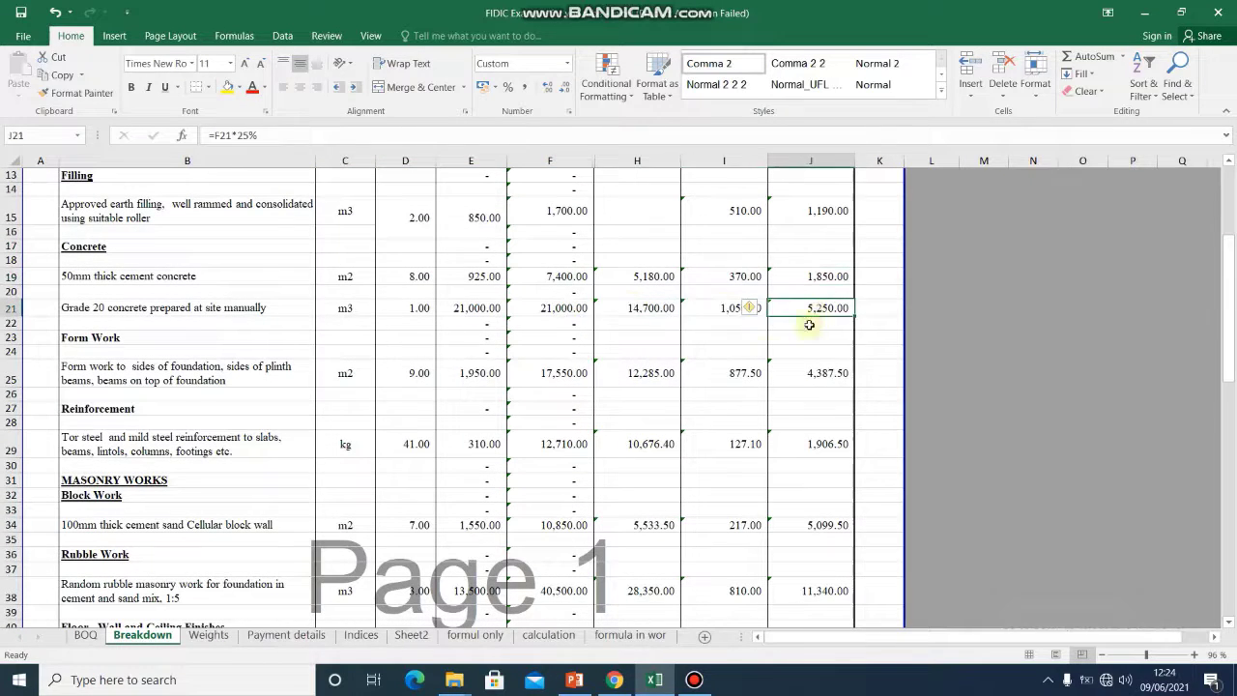
click(643, 373)
click(736, 373)
click(798, 372)
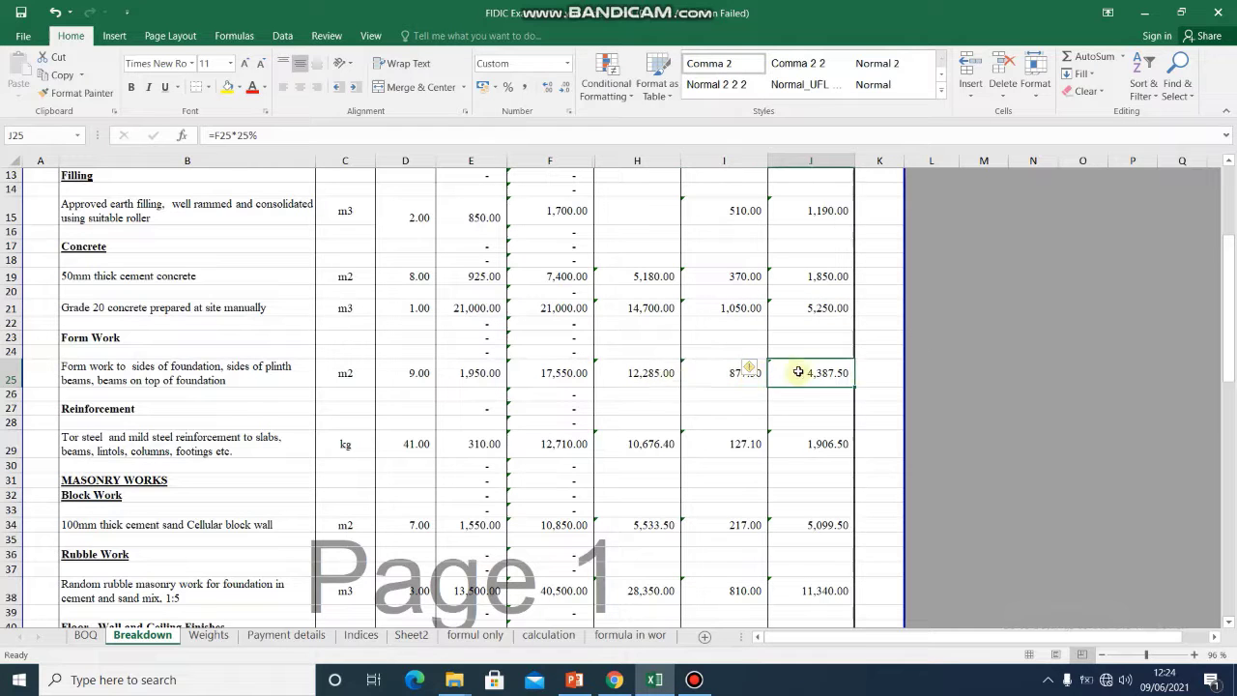
Step: Look through the remaining breakdown items, from reinforcement to painting work, down to the total carried to summary
scroll(657, 382, down, 1)
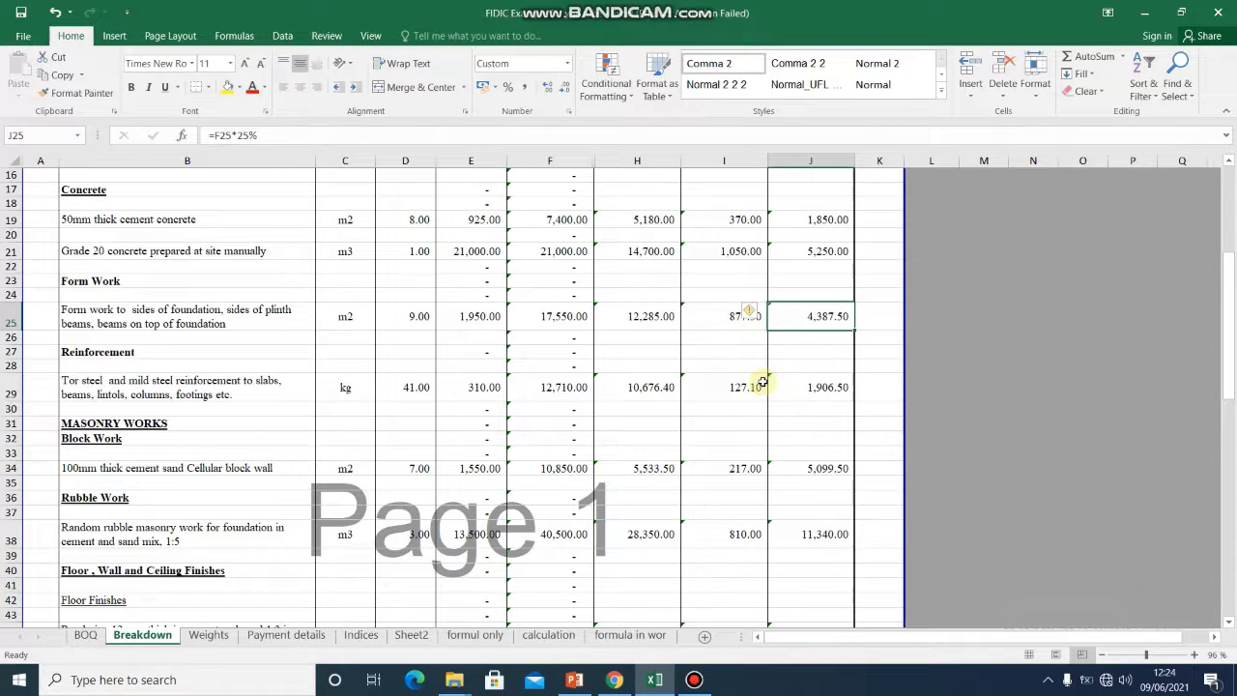
scroll(773, 386, down, 2)
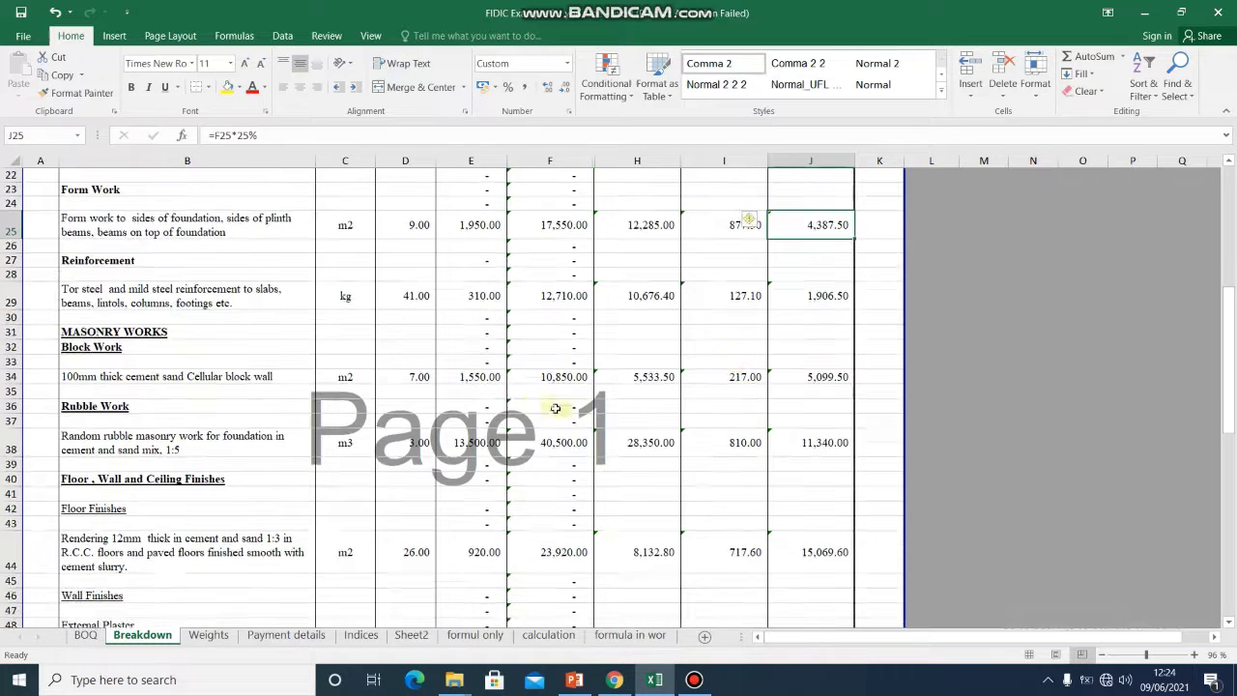
scroll(734, 389, down, 1)
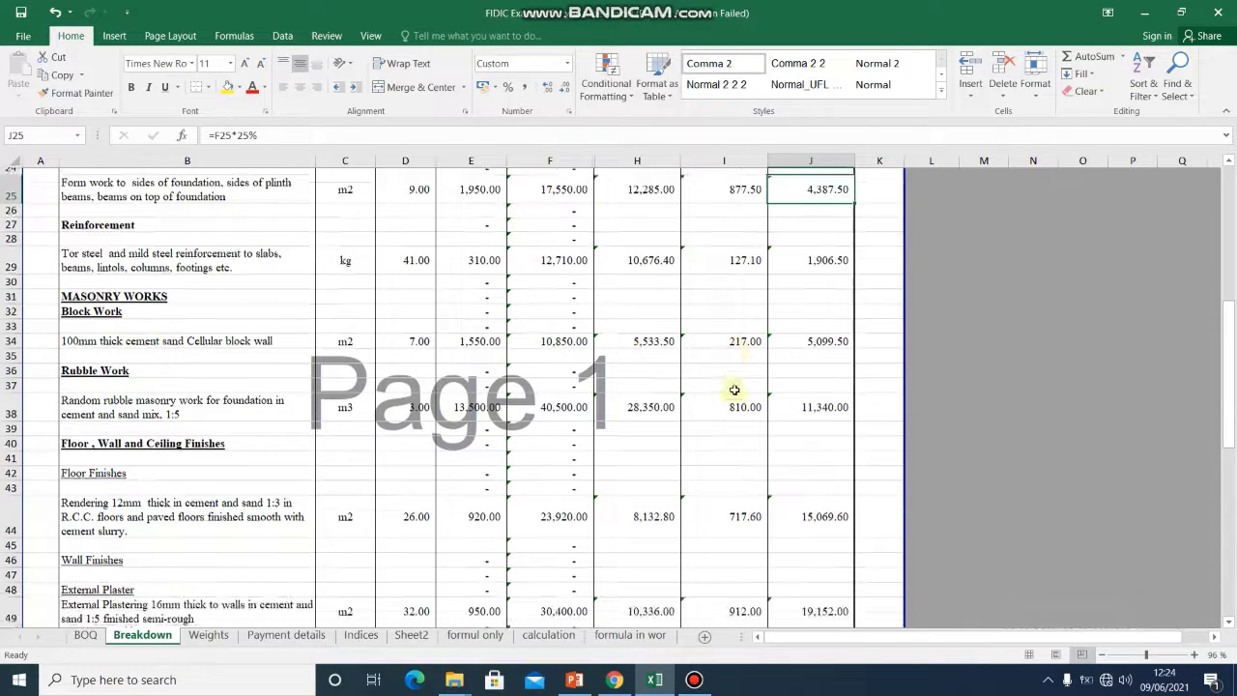
scroll(733, 391, down, 3)
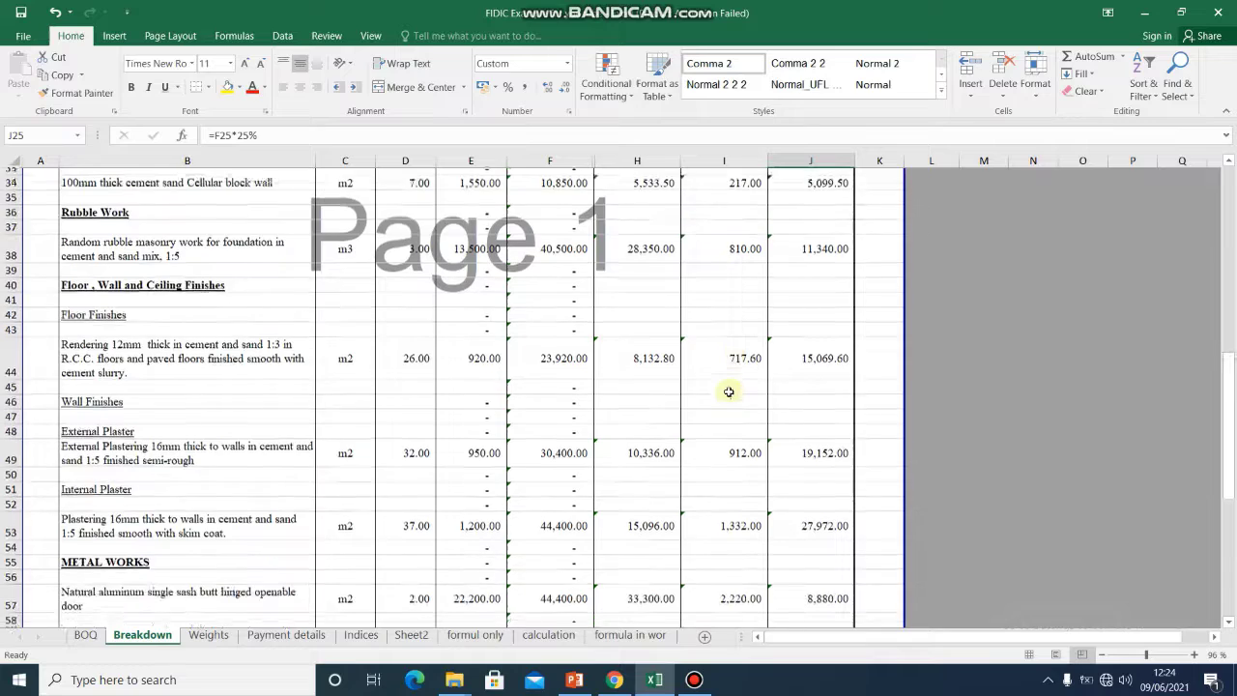
scroll(728, 391, down, 5)
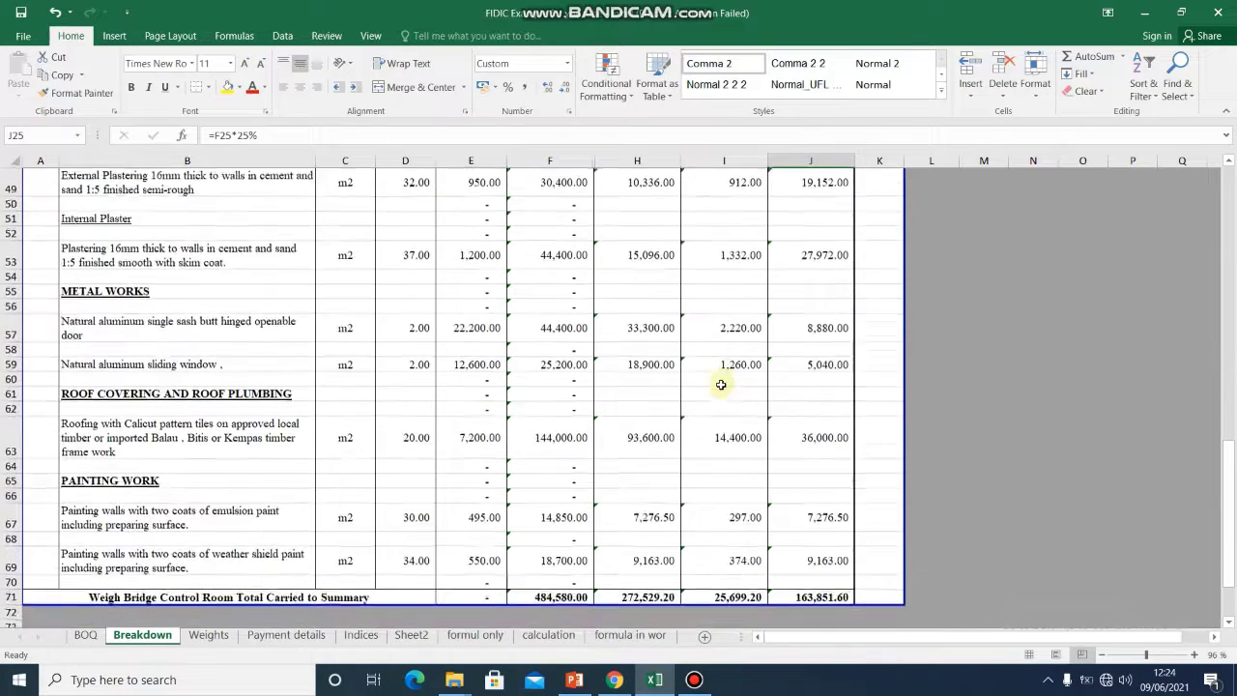
scroll(722, 387, down, 1)
scroll(704, 482, up, 4)
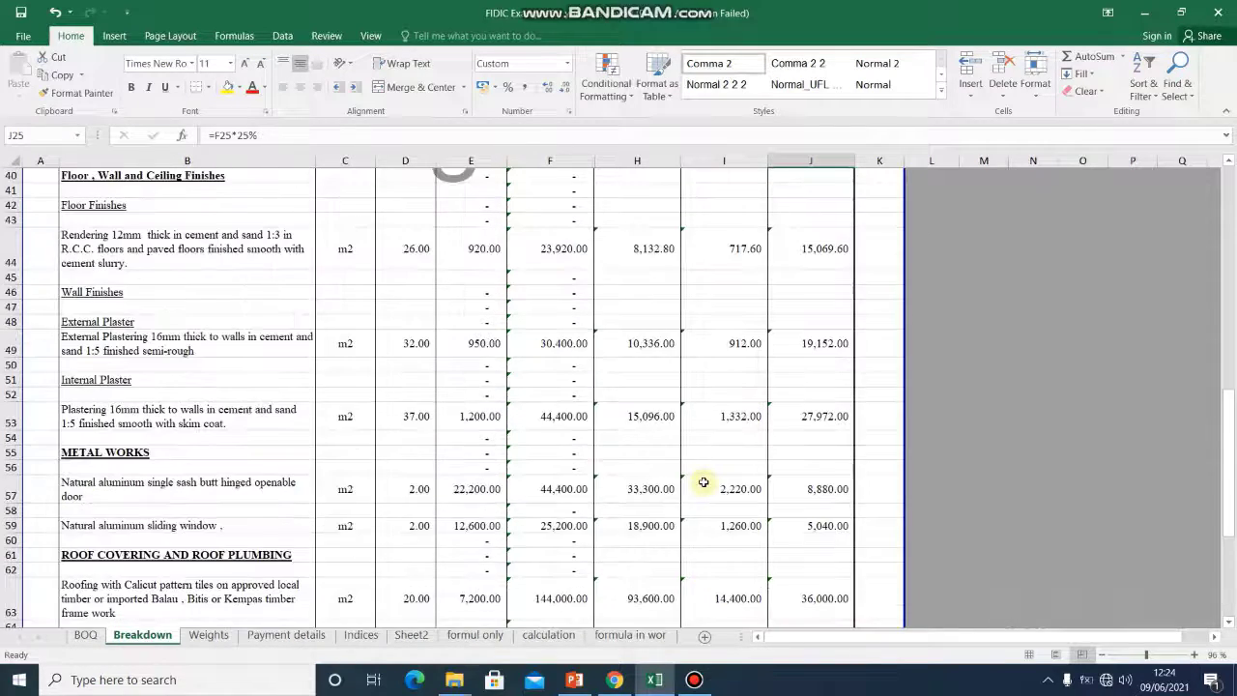
scroll(703, 482, up, 10)
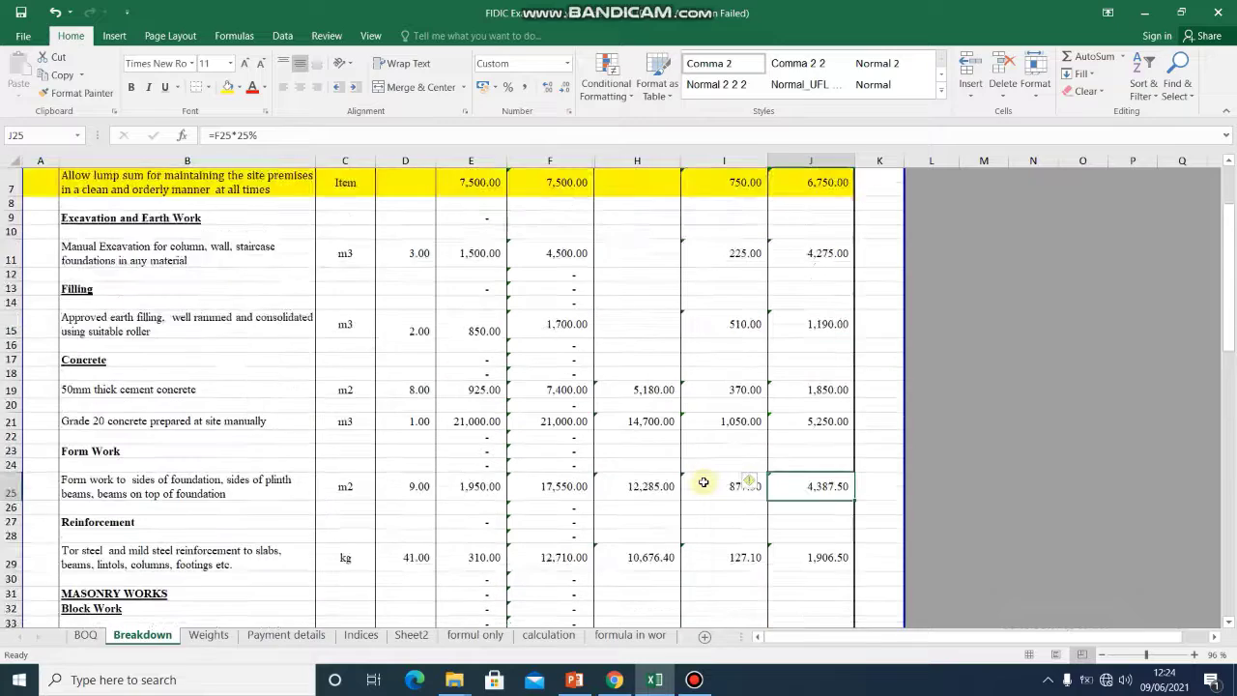
scroll(706, 484, down, 7)
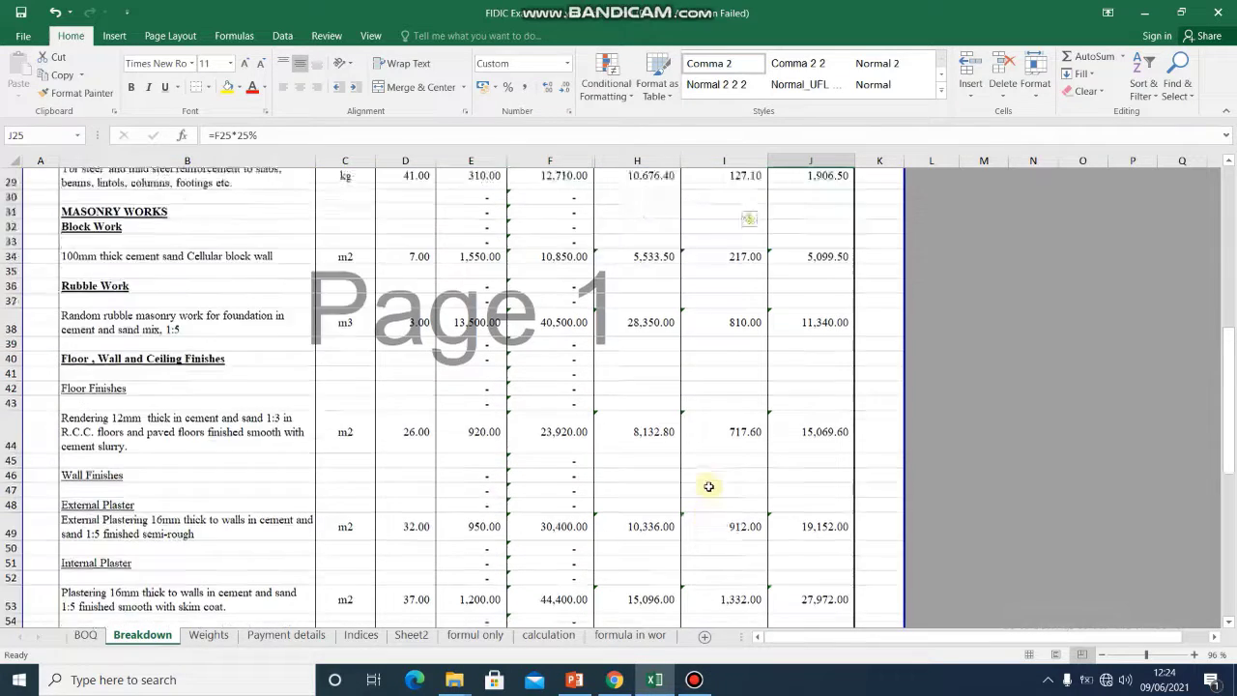
scroll(709, 486, up, 9)
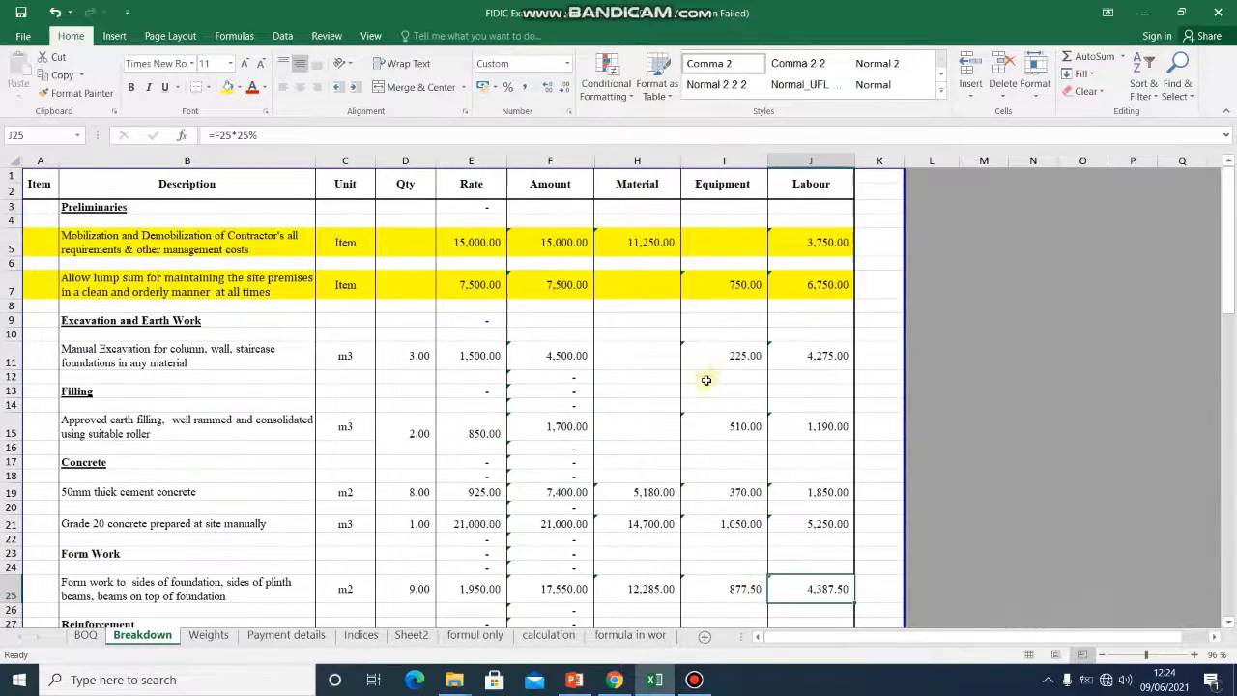
scroll(706, 380, down, 12)
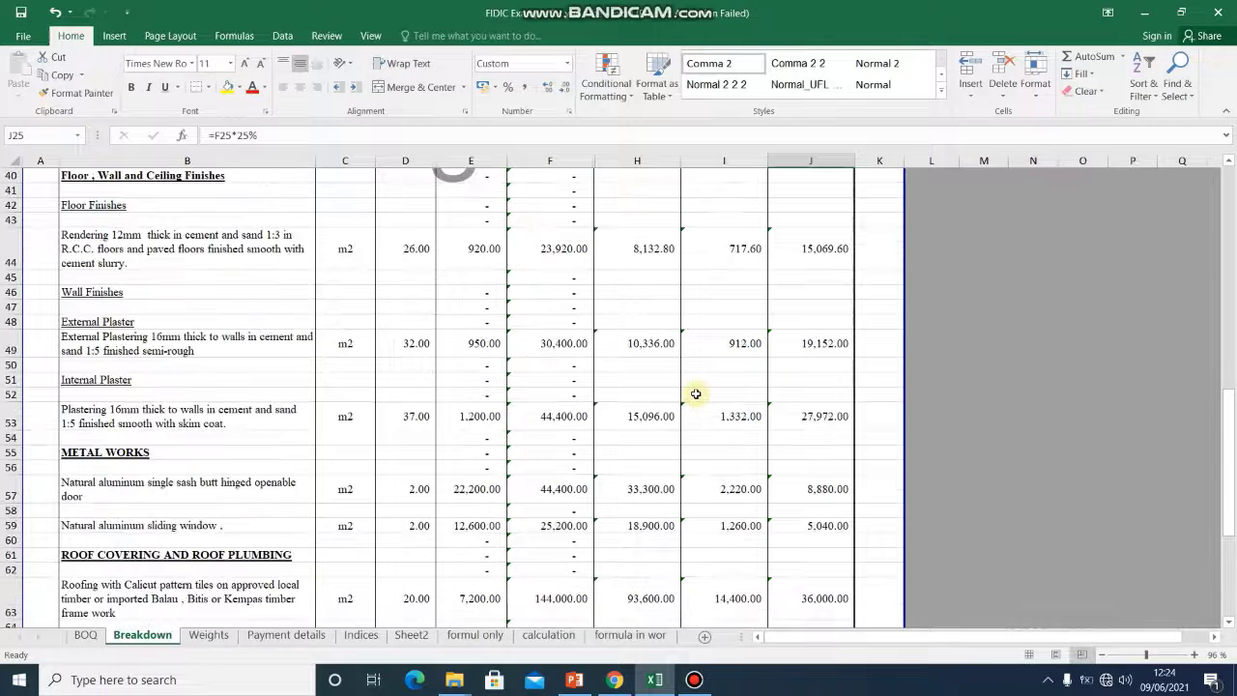
scroll(696, 393, down, 3)
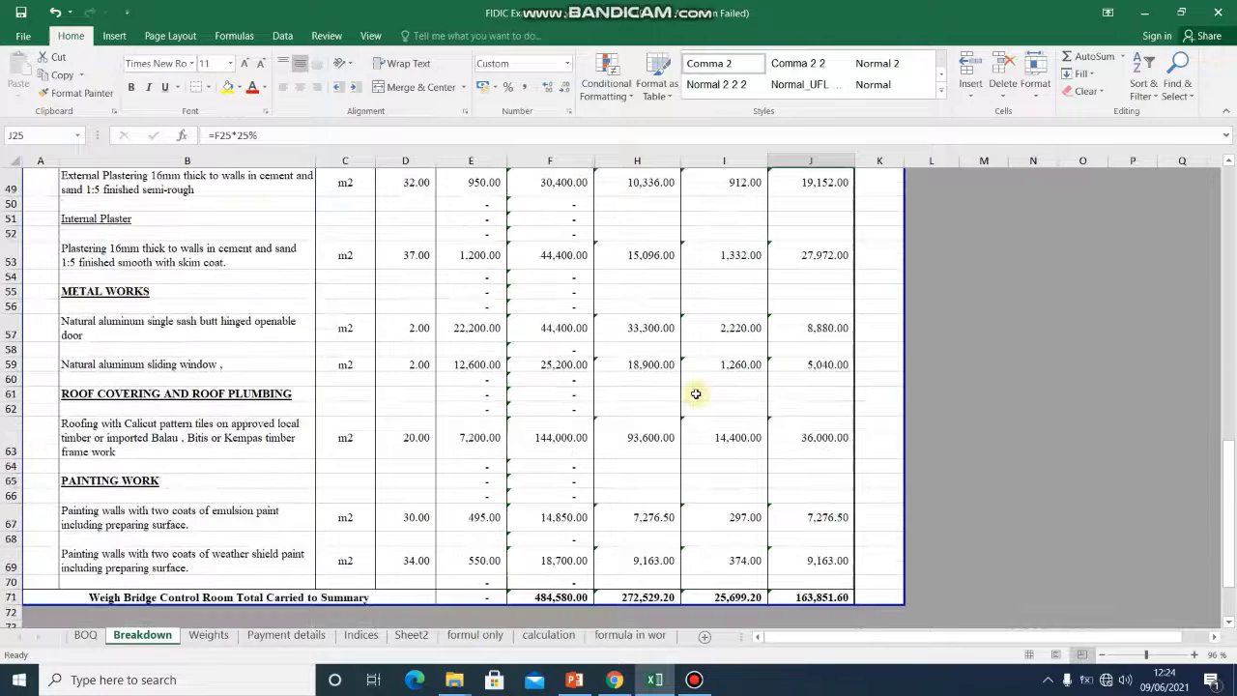
Step: Inspect the material column's total formula and trace its summed range from the manual excavation item down to the total row
double_click(647, 597)
scroll(692, 487, up, 9)
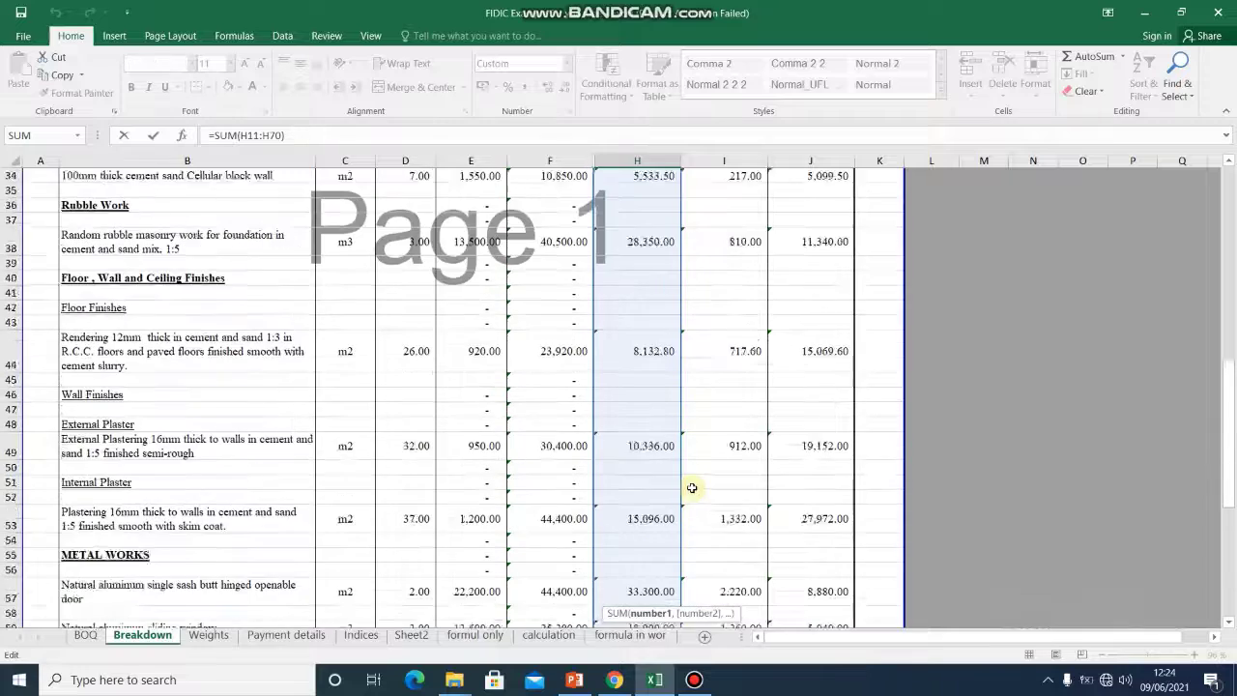
scroll(691, 487, up, 7)
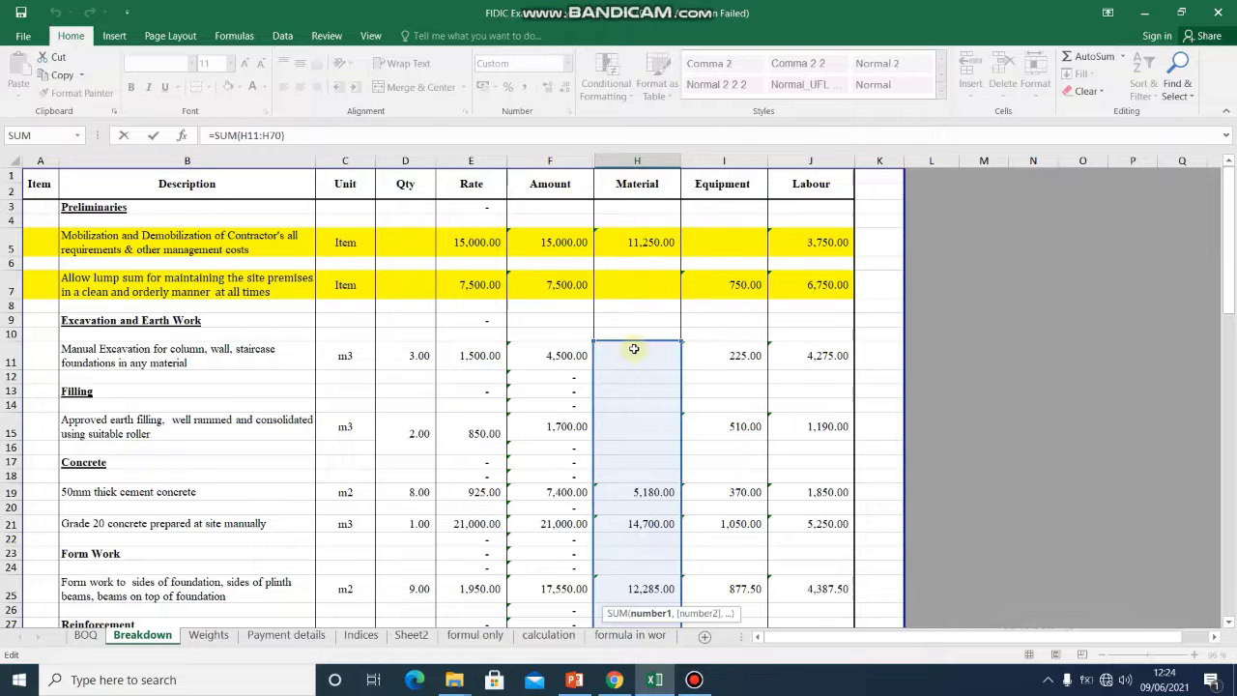
scroll(656, 517, down, 3)
scroll(649, 529, down, 10)
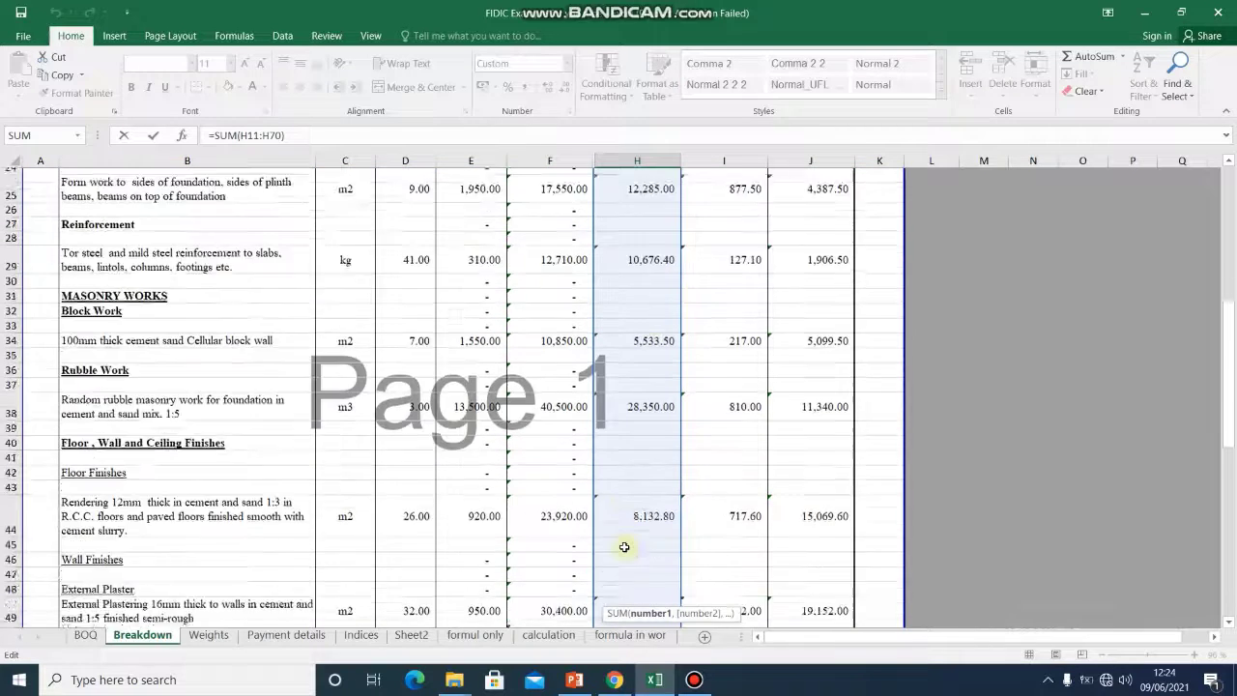
scroll(625, 551, down, 2)
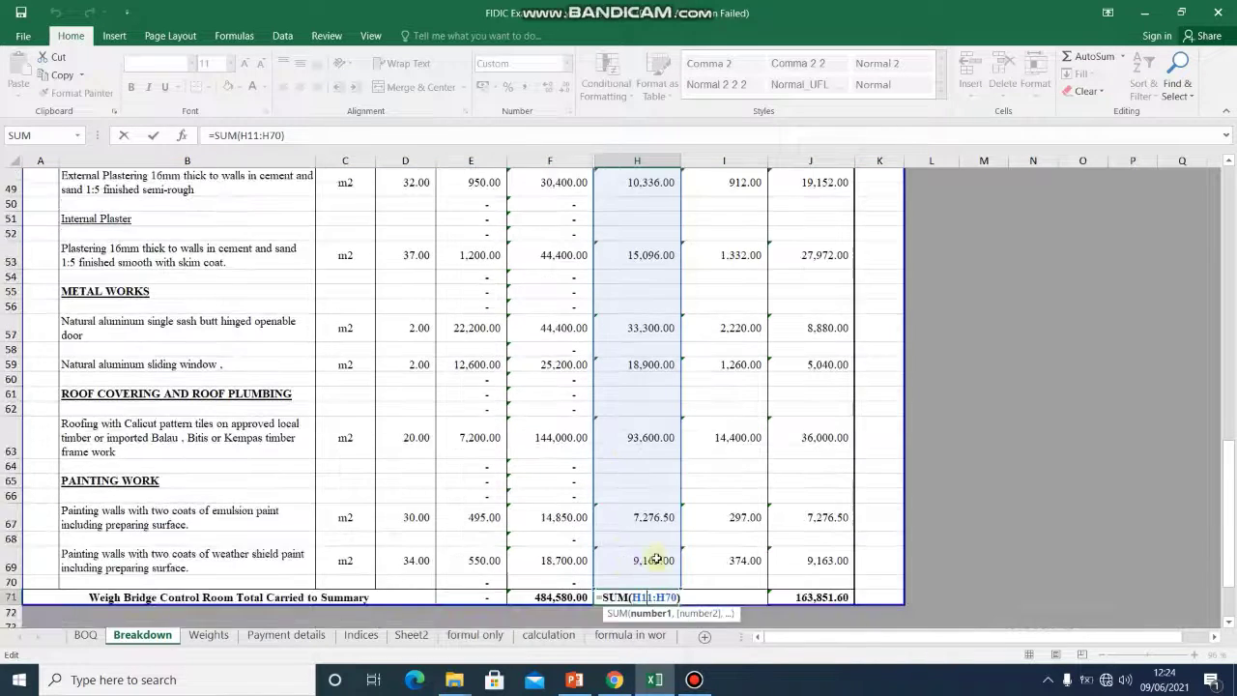
key(ctrl+Return)
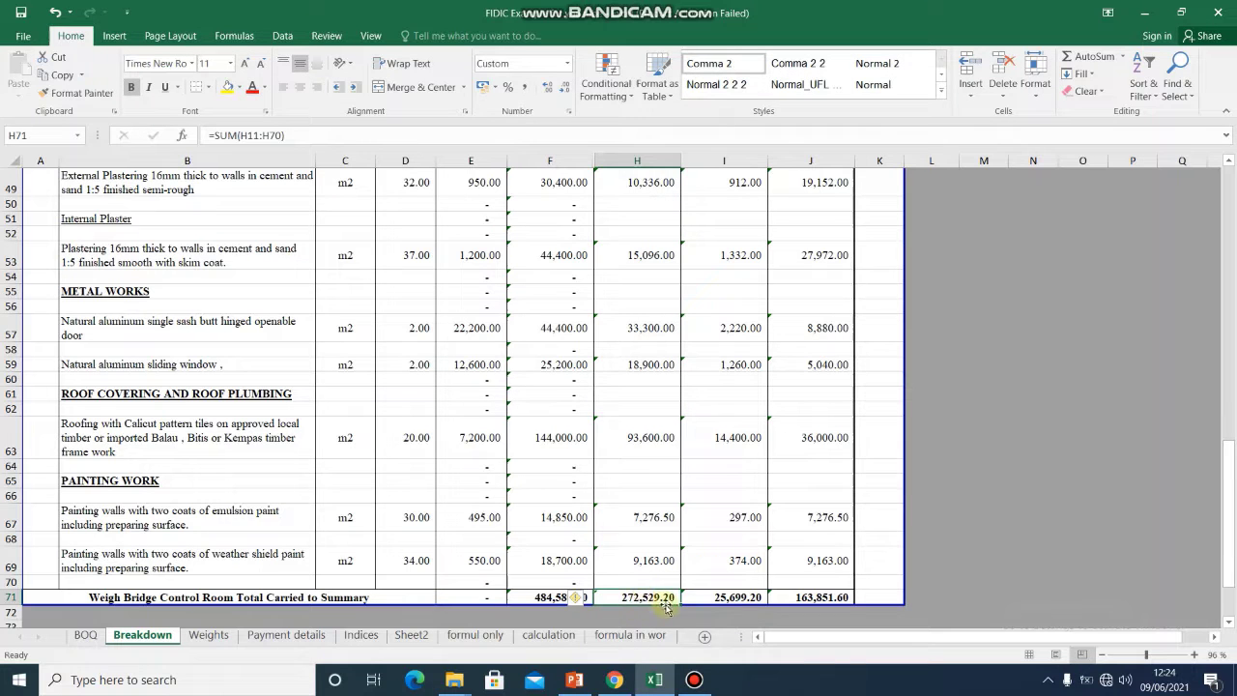
Step: Inspect the equipment column's total formula and trace the range it sums across the breakdown items
click(734, 596)
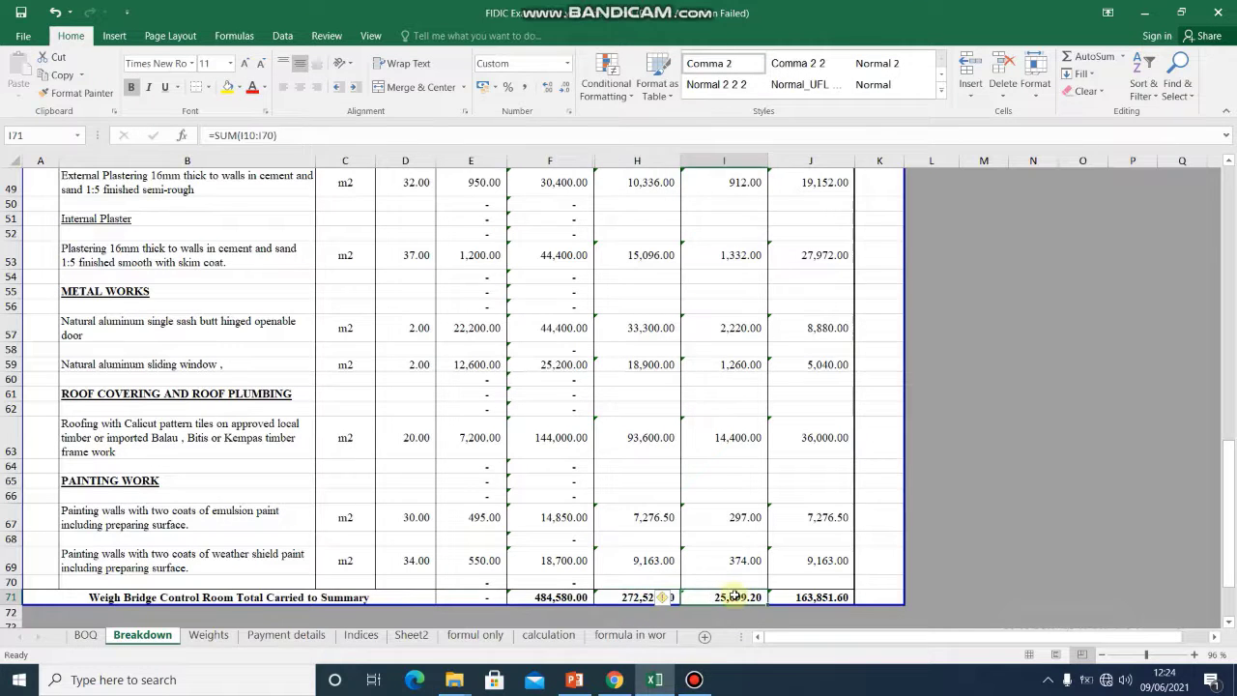
double_click(734, 596)
scroll(763, 519, up, 16)
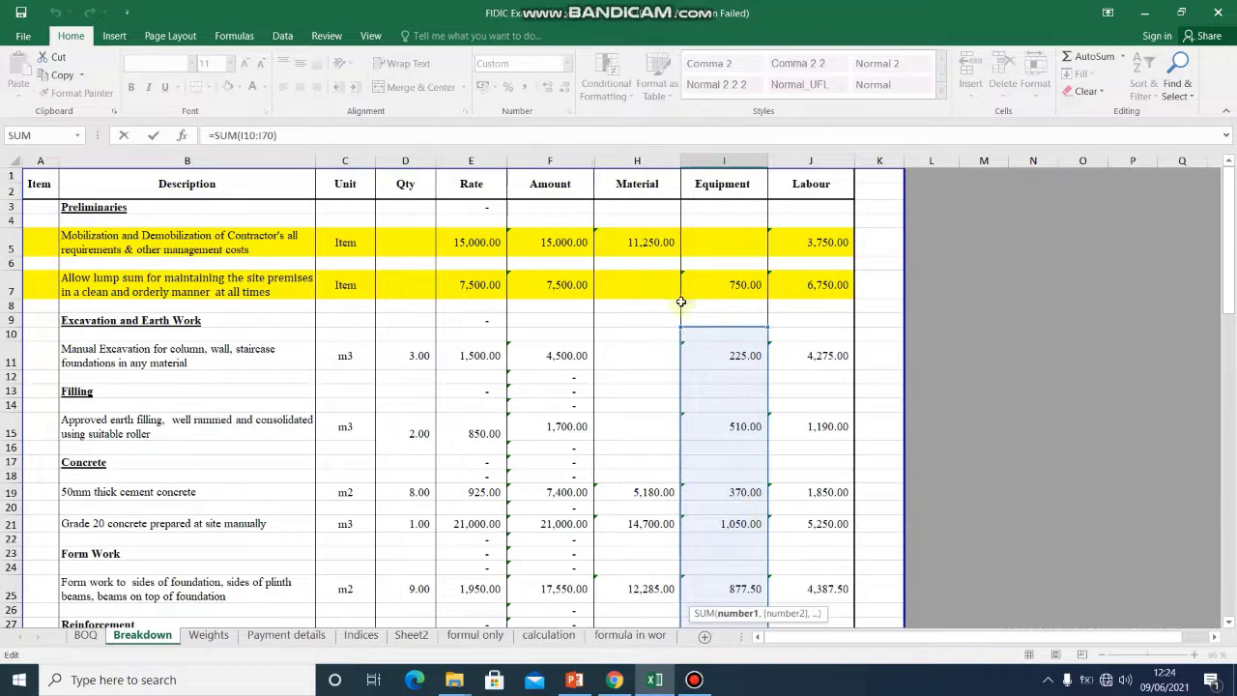
scroll(741, 378, down, 12)
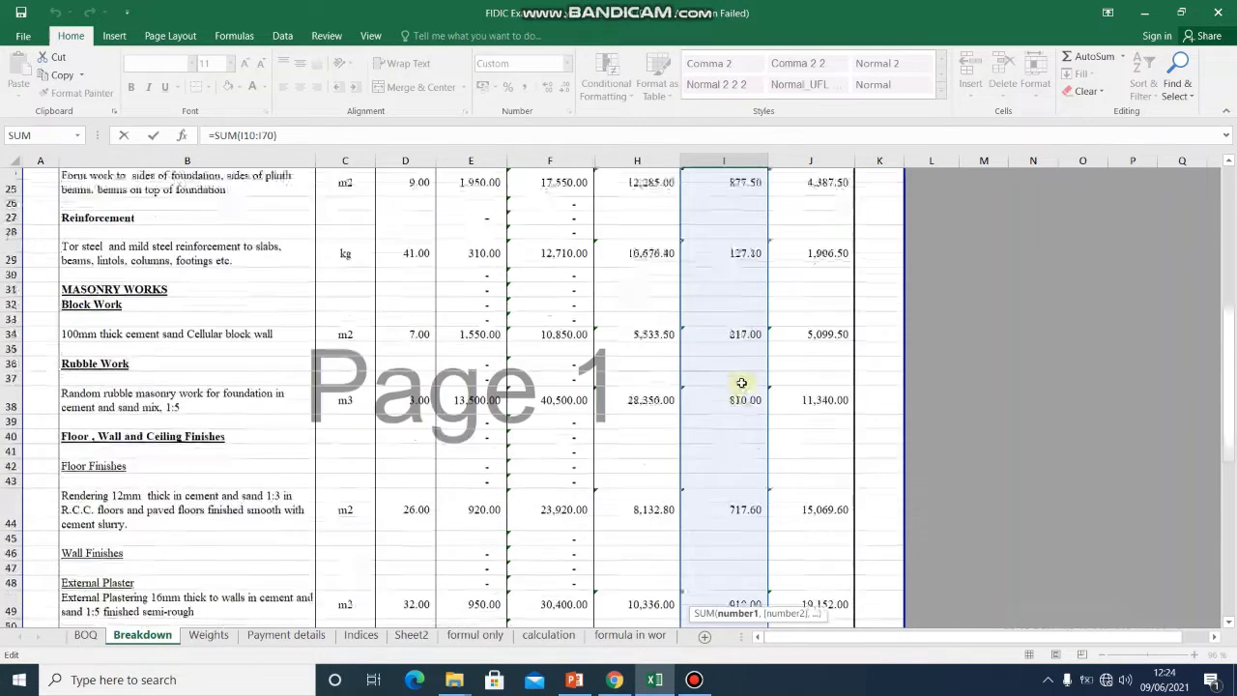
scroll(738, 388, down, 5)
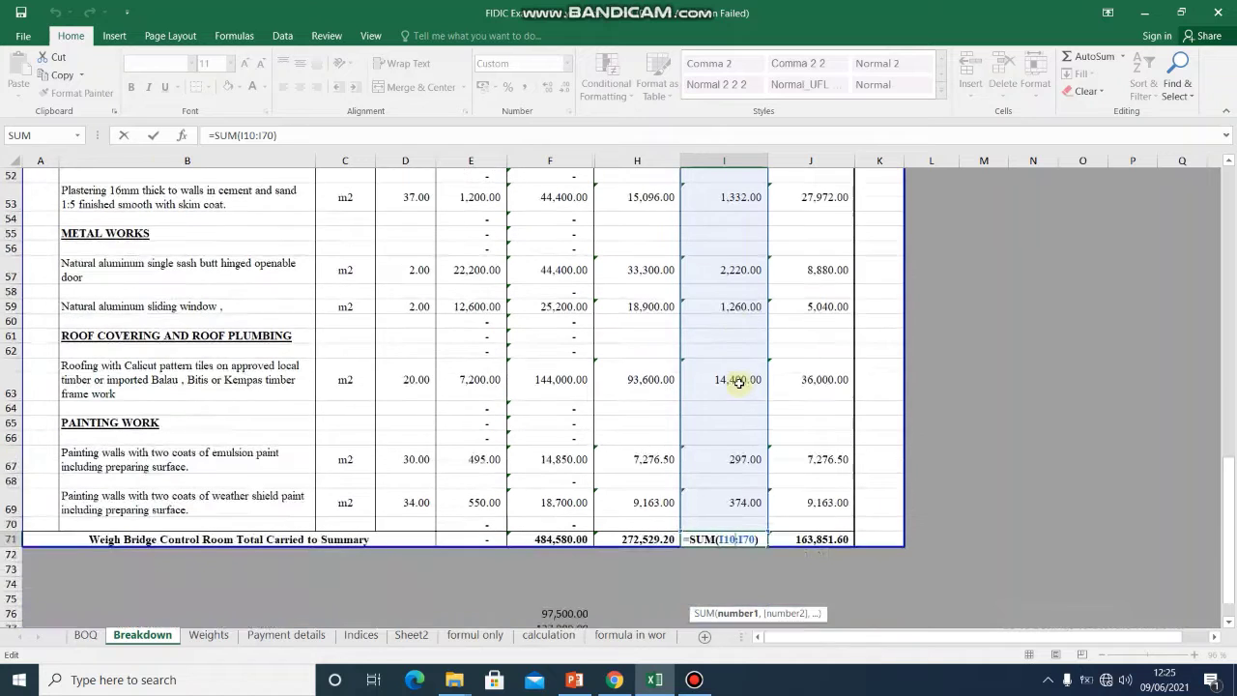
key(ctrl+Return)
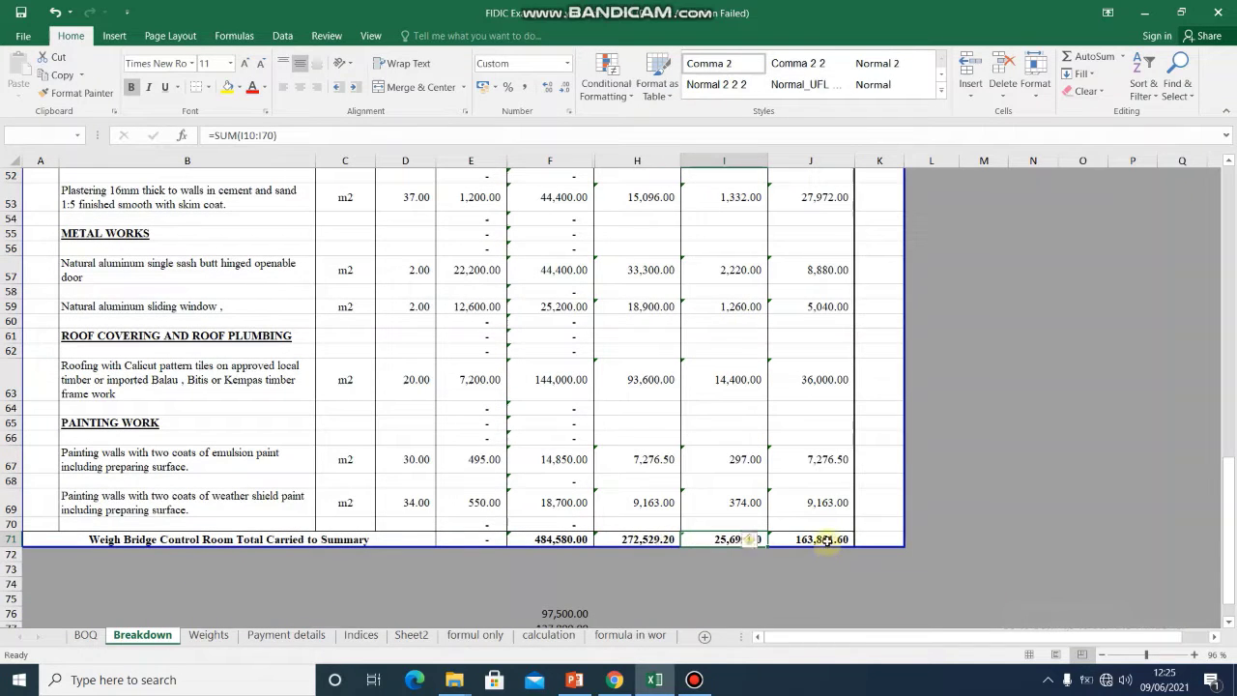
Step: Inspect the labour column's total formula in the summary row and trace the range it sums
double_click(826, 539)
scroll(829, 494, up, 12)
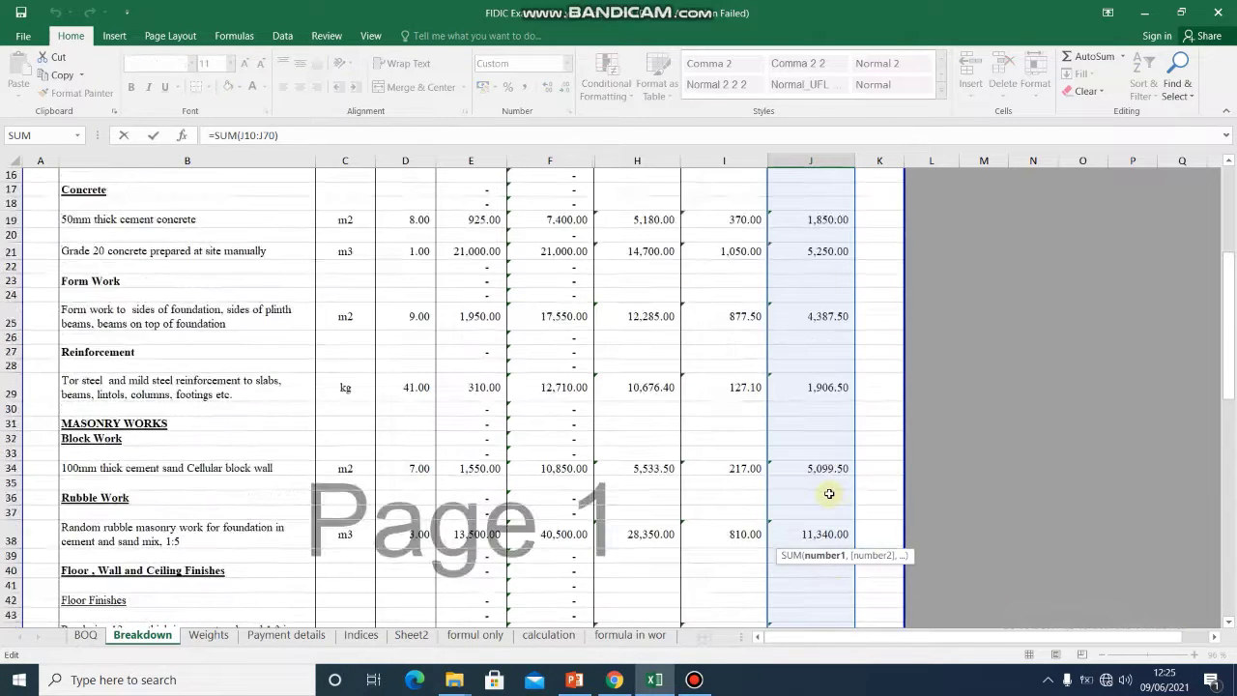
scroll(829, 494, up, 4)
key(ctrl+Return)
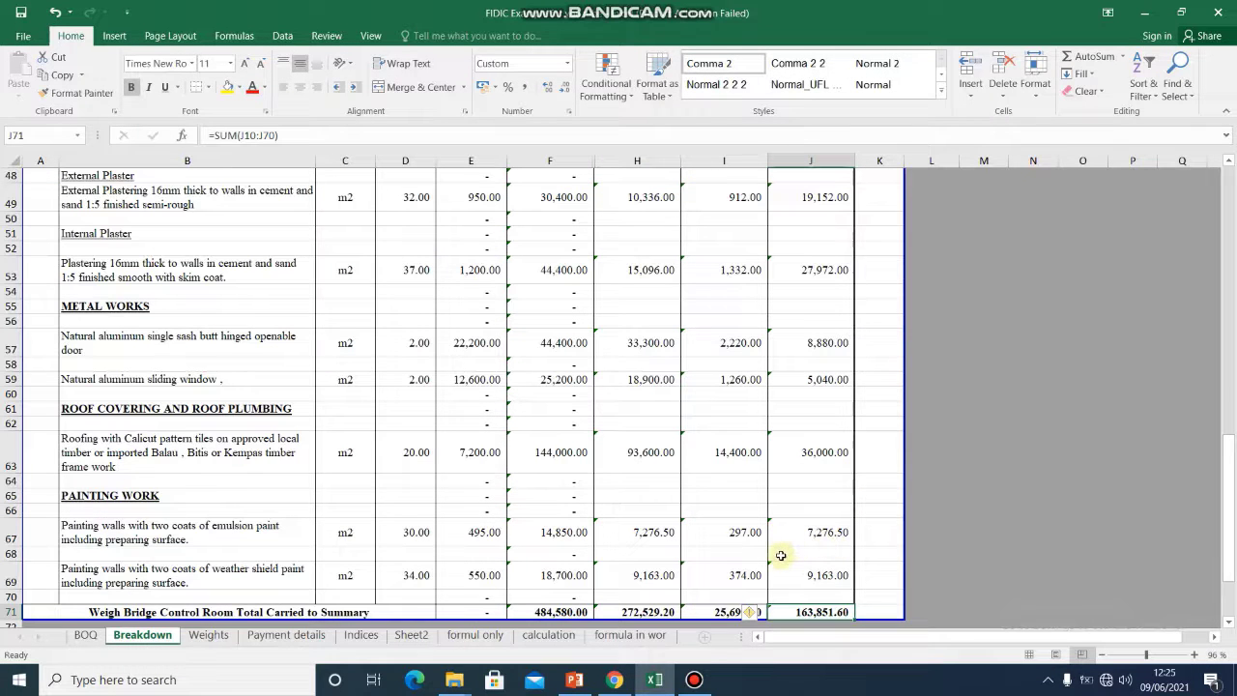
Step: Review the breakdown rows down to the total carried to summary and switch to the PowerPoint presentation on calculating the coefficients
scroll(781, 555, up, 6)
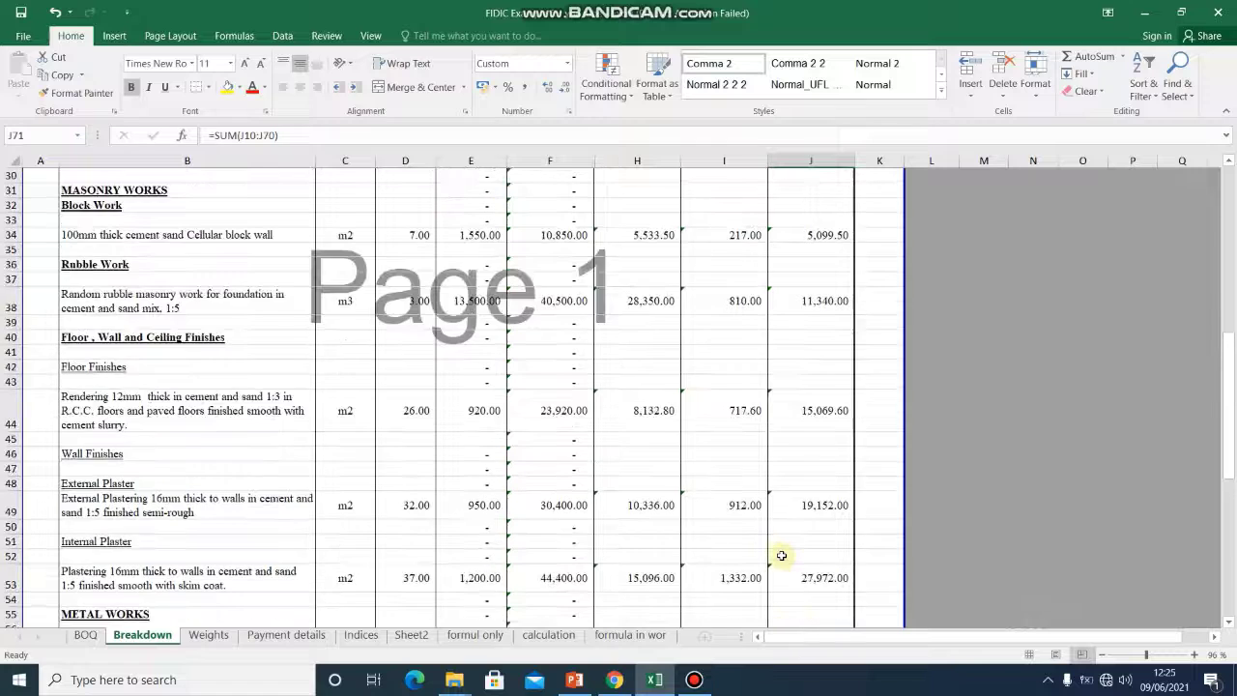
scroll(781, 555, down, 5)
scroll(781, 554, down, 2)
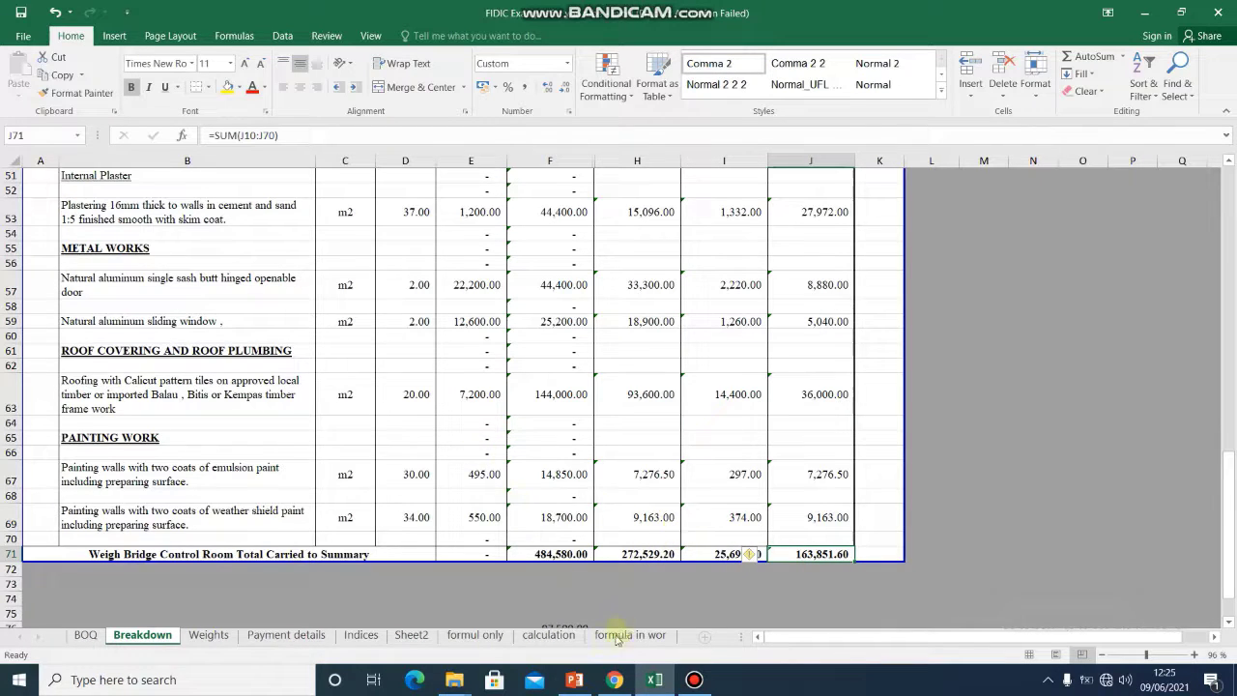
click(574, 679)
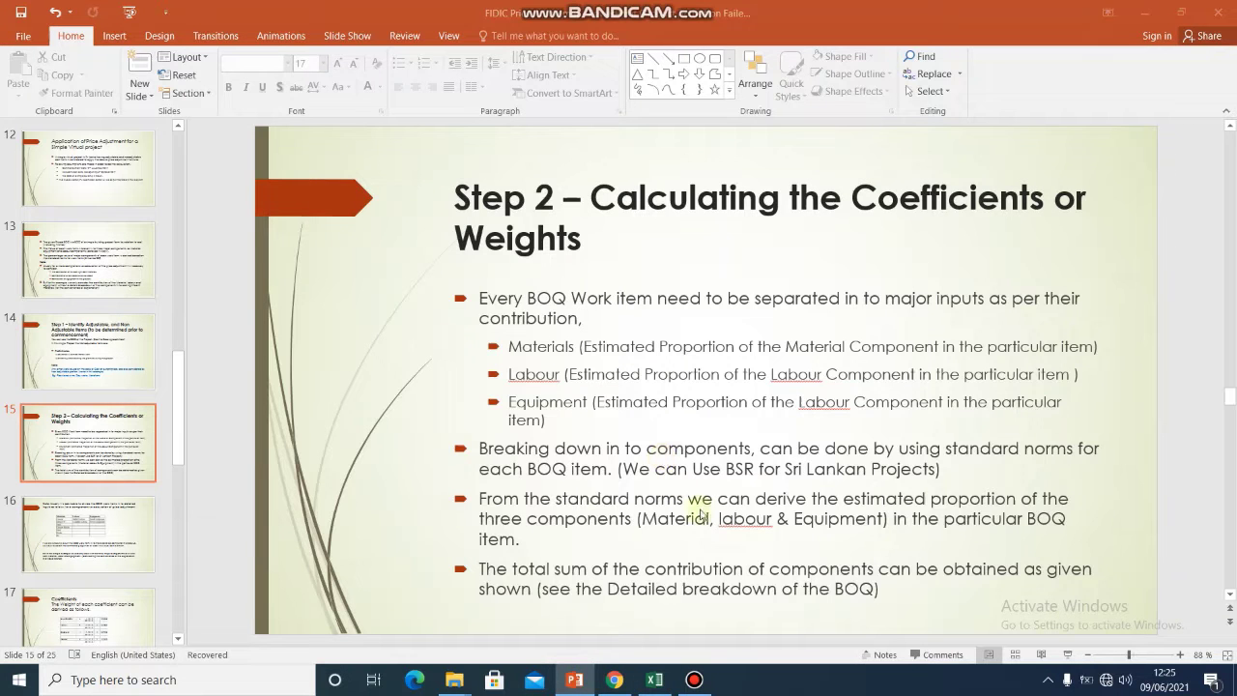